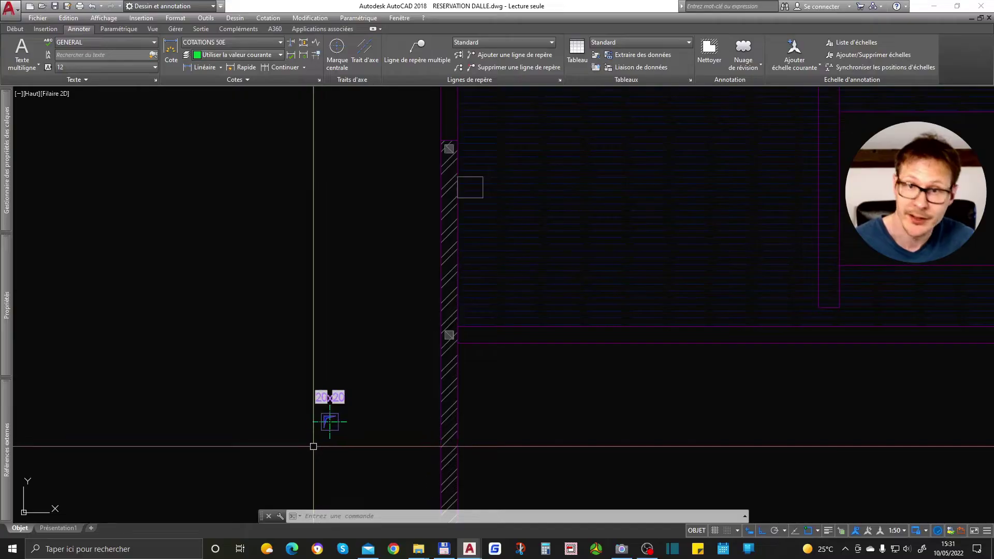
- Inspect the 20x20 reservation block and pan to view the neighbouring rooms
scroll(316, 447, up, 3)
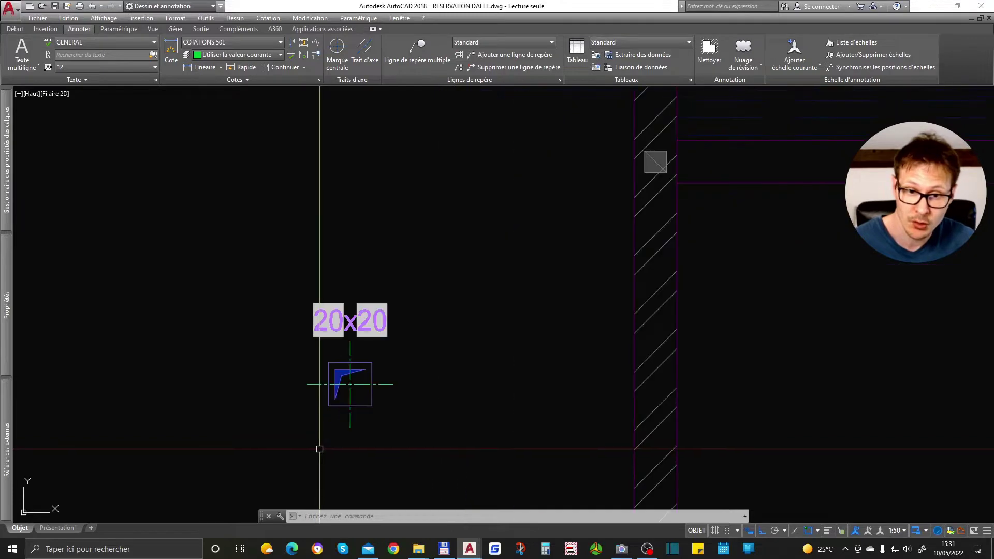
click(379, 334)
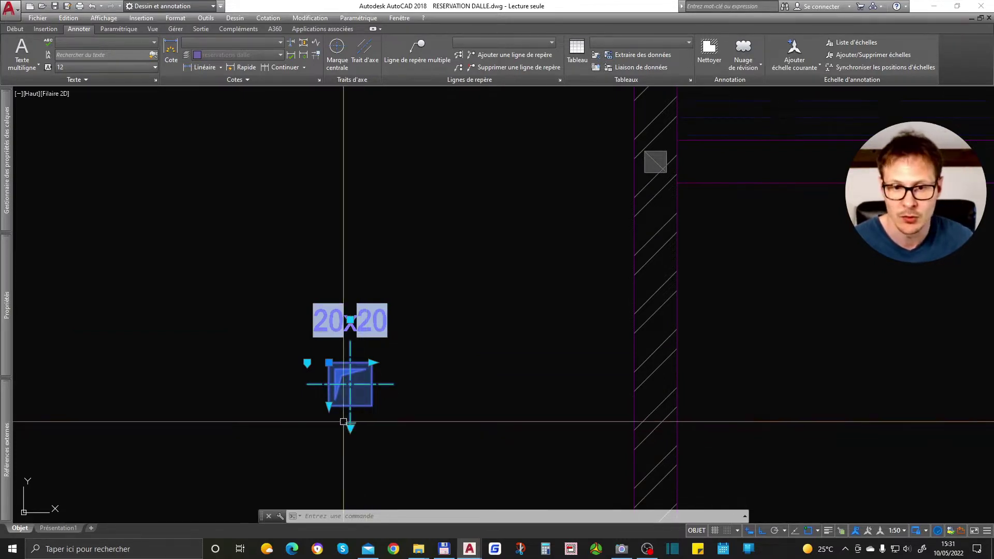
key(Escape)
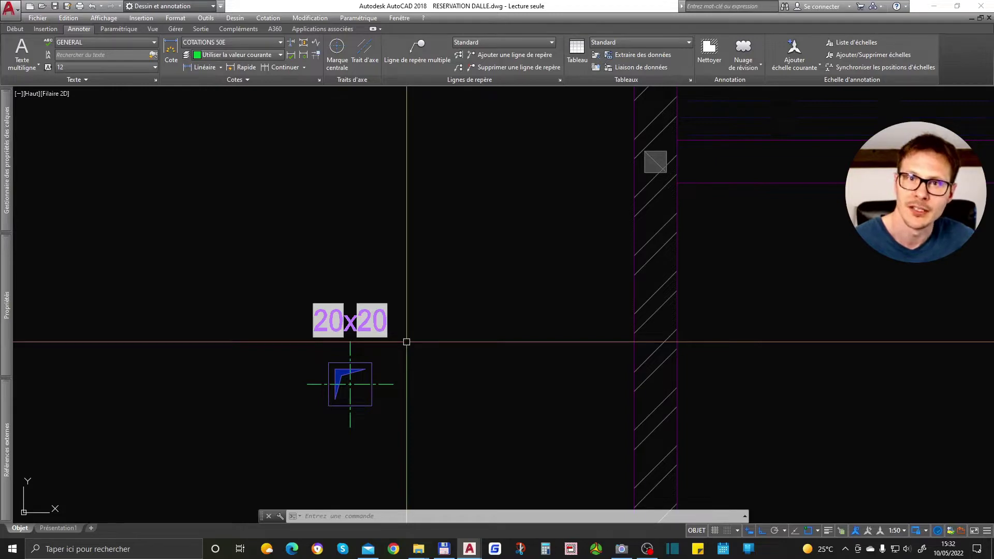
scroll(384, 395, down, 3)
scroll(394, 401, down, 2)
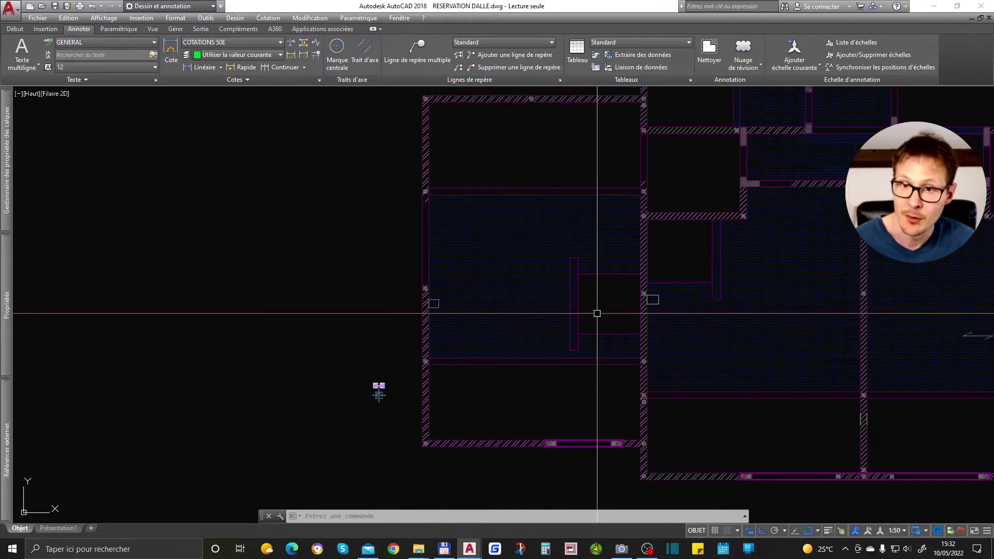
middle_drag(687, 264, 503, 298)
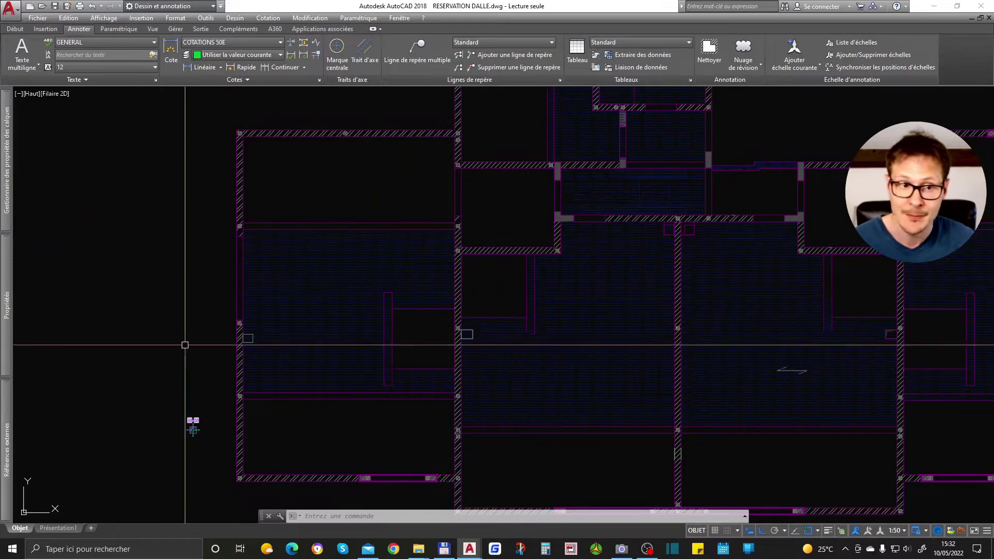
click(6, 428)
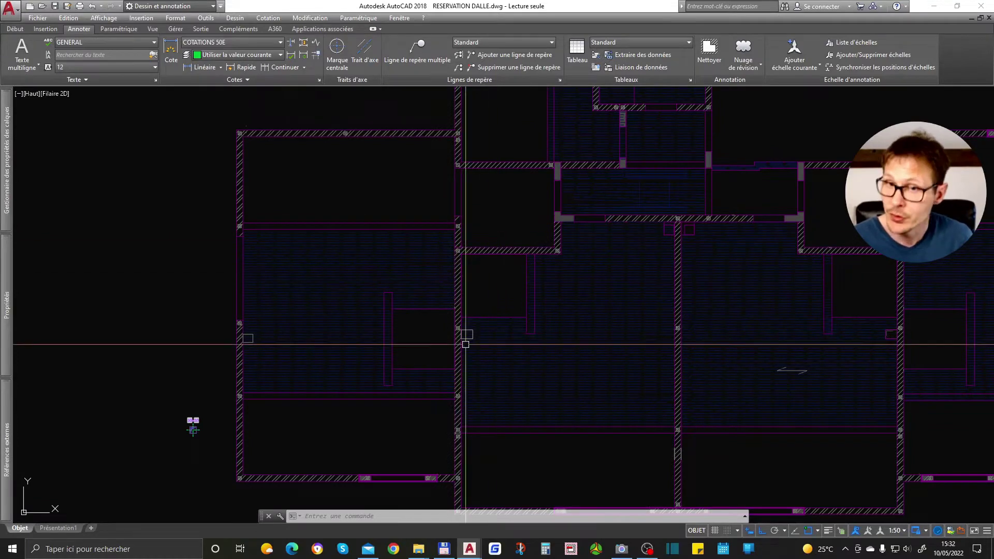
scroll(179, 467, up, 8)
- Copy the 20x20 reservation block to the far side of the hatched wall
click(318, 238)
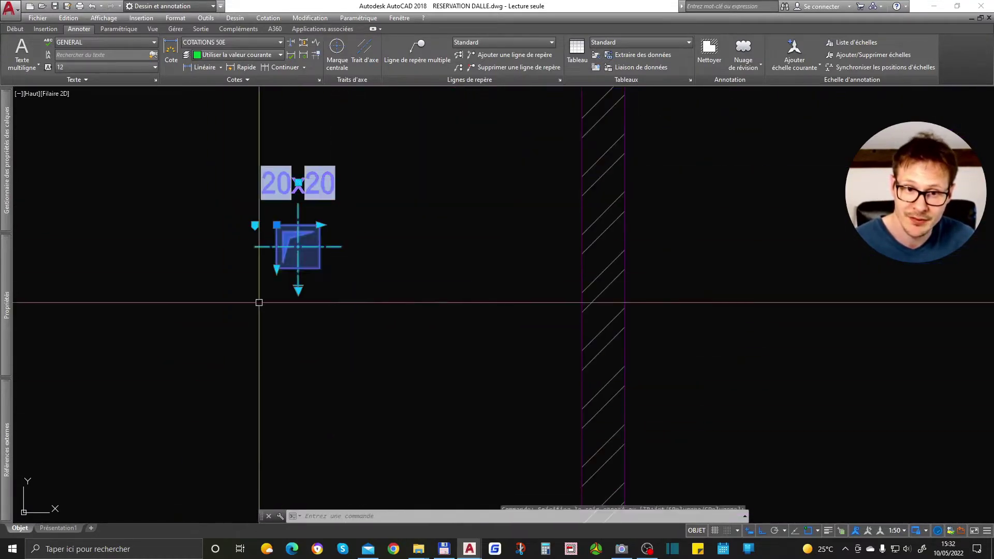
text(c)
key(Return)
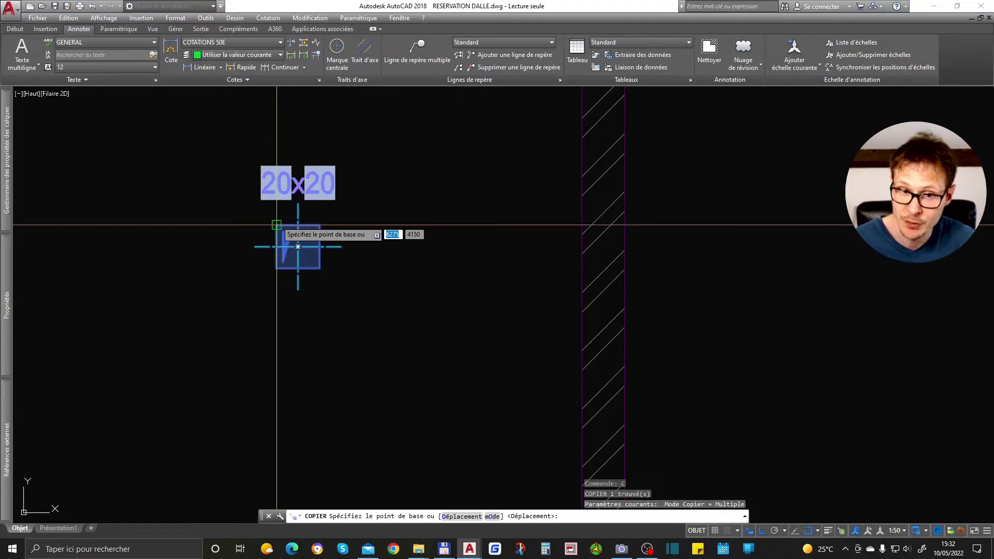
click(298, 247)
scroll(246, 279, down, 5)
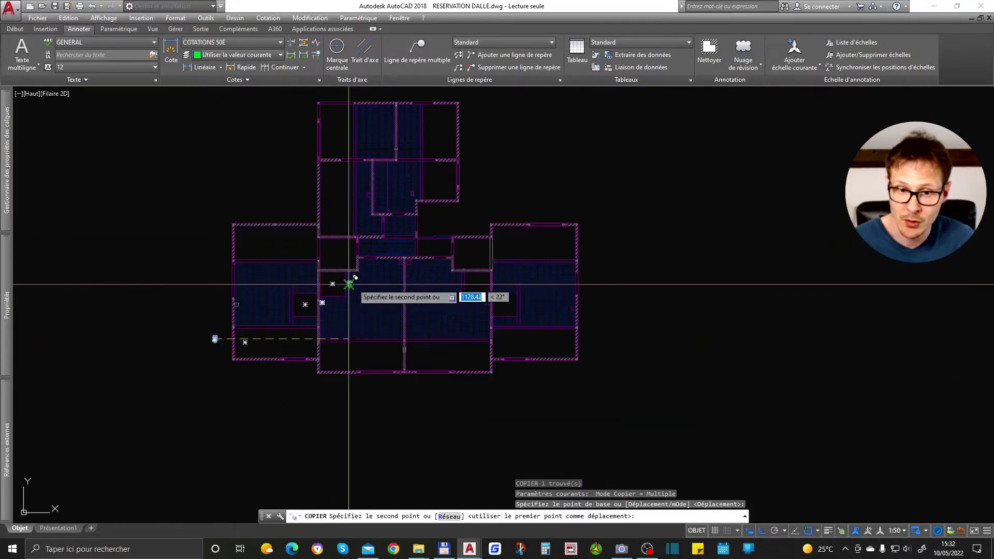
scroll(213, 337, up, 6)
scroll(313, 322, up, 3)
scroll(381, 295, up, 2)
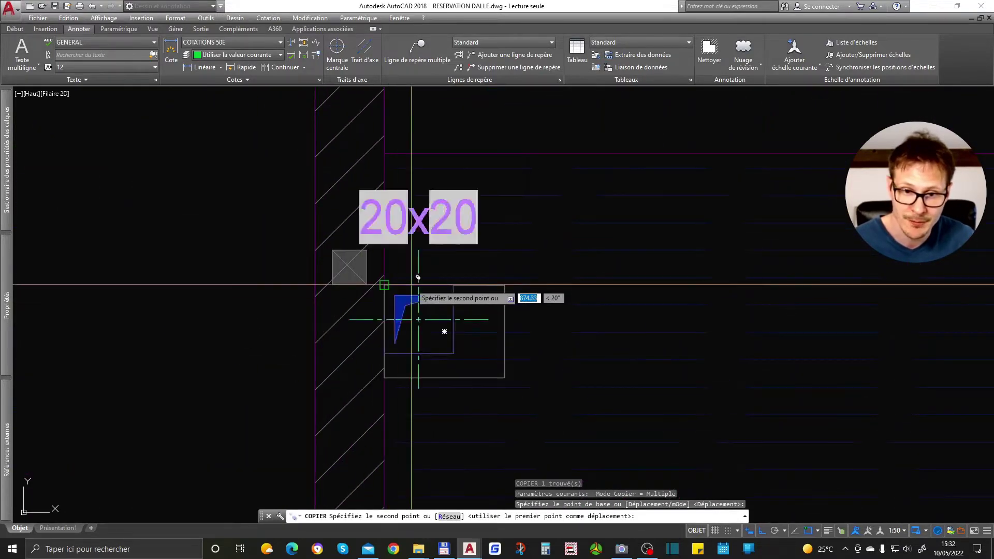
click(415, 327)
scroll(415, 326, down, 5)
scroll(463, 222, up, 8)
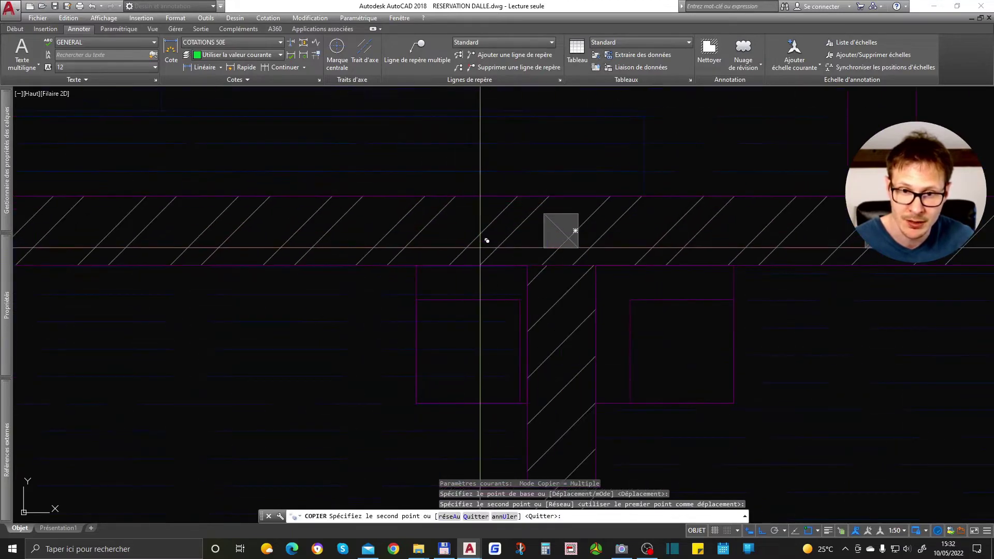
click(655, 297)
key(Return)
- Stretch the copied reservation wider to the right and down using its corner grip
click(661, 234)
click(699, 300)
click(733, 299)
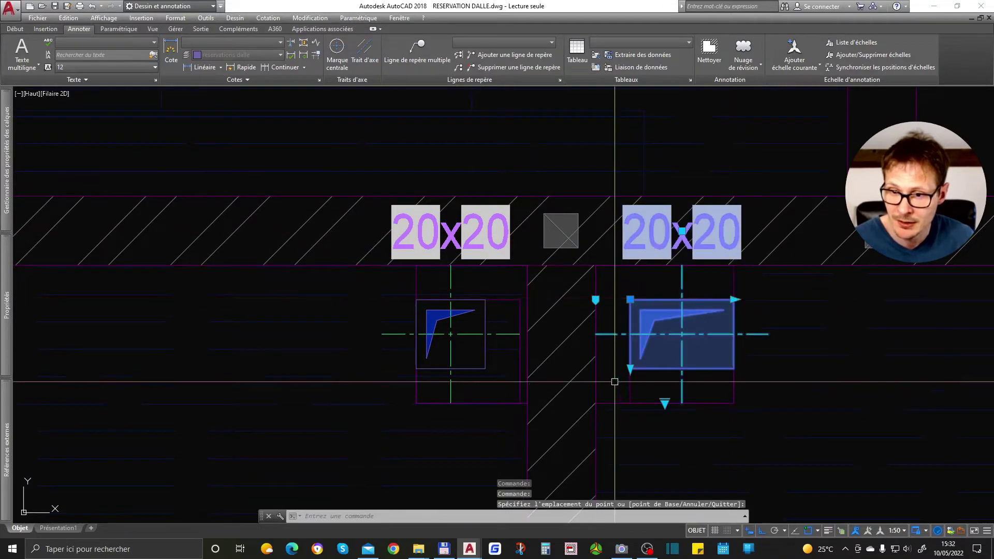
click(630, 403)
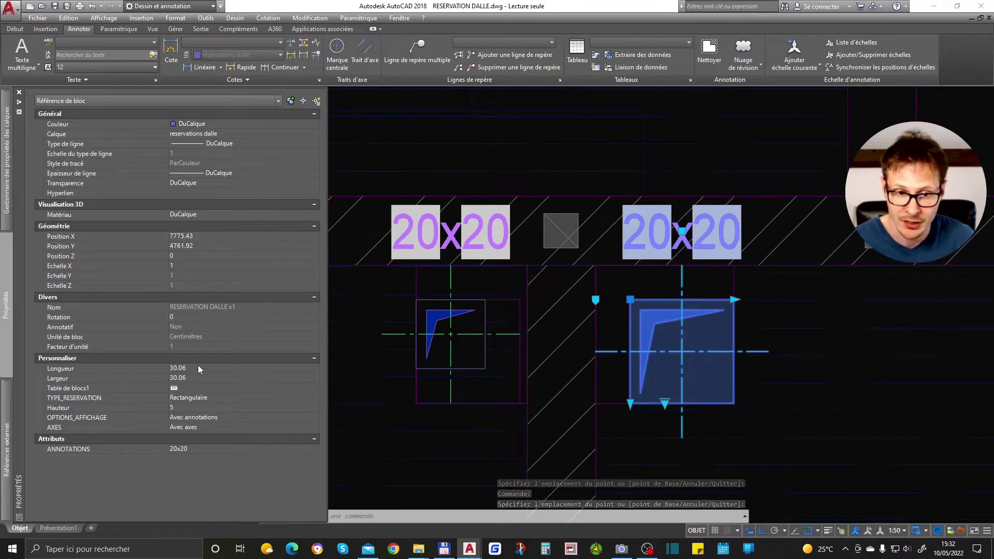
- Regenerate with RG and set the copied reservation to exactly 30 by 30
key(Escape)
text(rg)
key(Return)
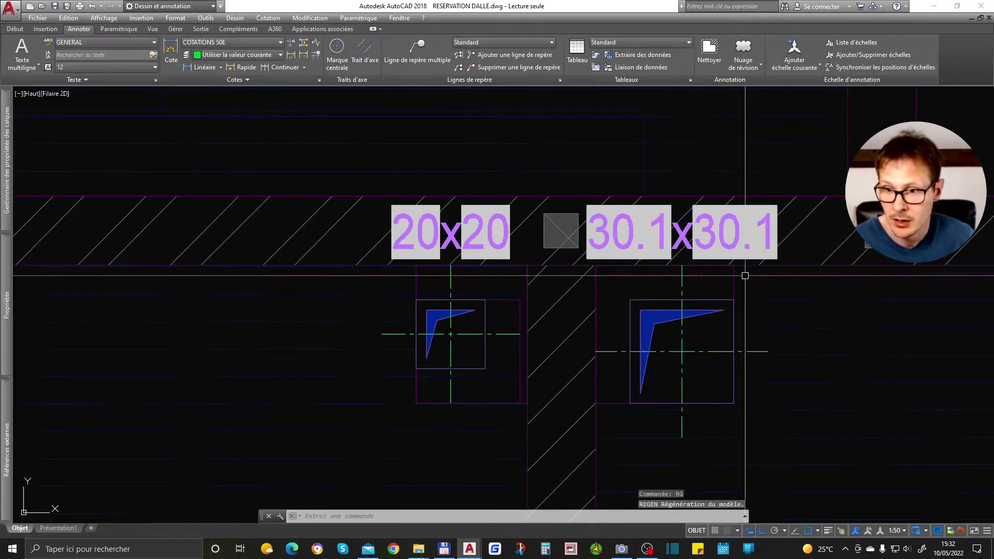
click(732, 248)
click(732, 355)
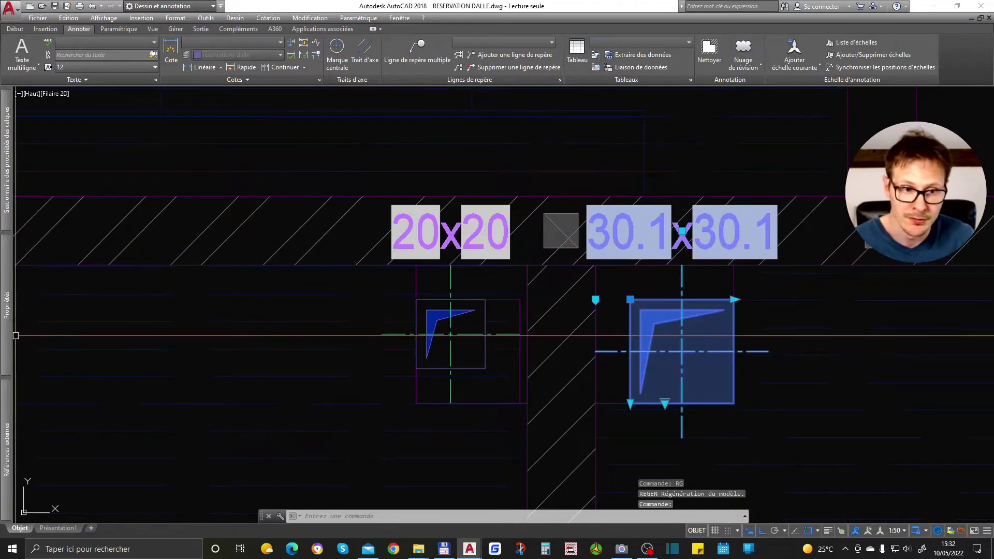
mouse_move(7, 307)
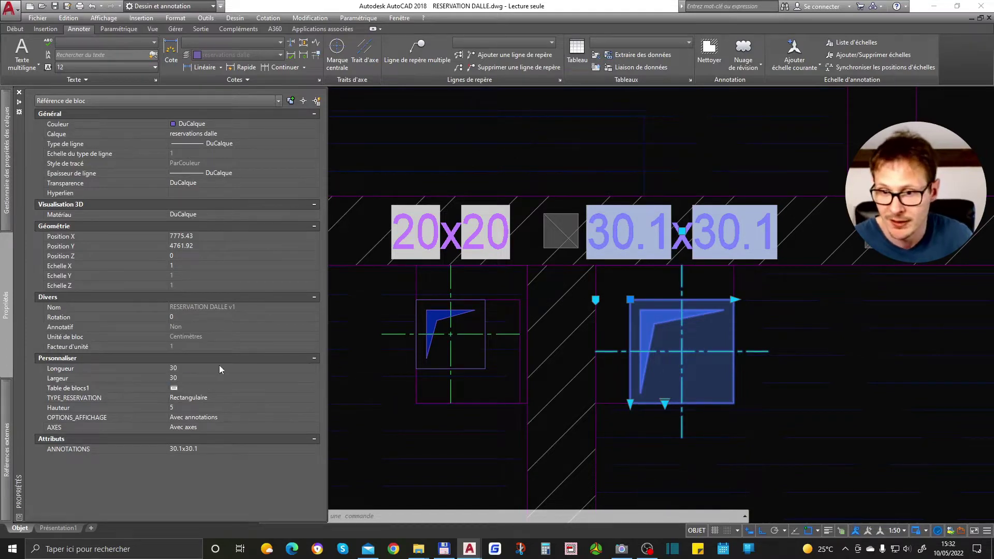
click(734, 296)
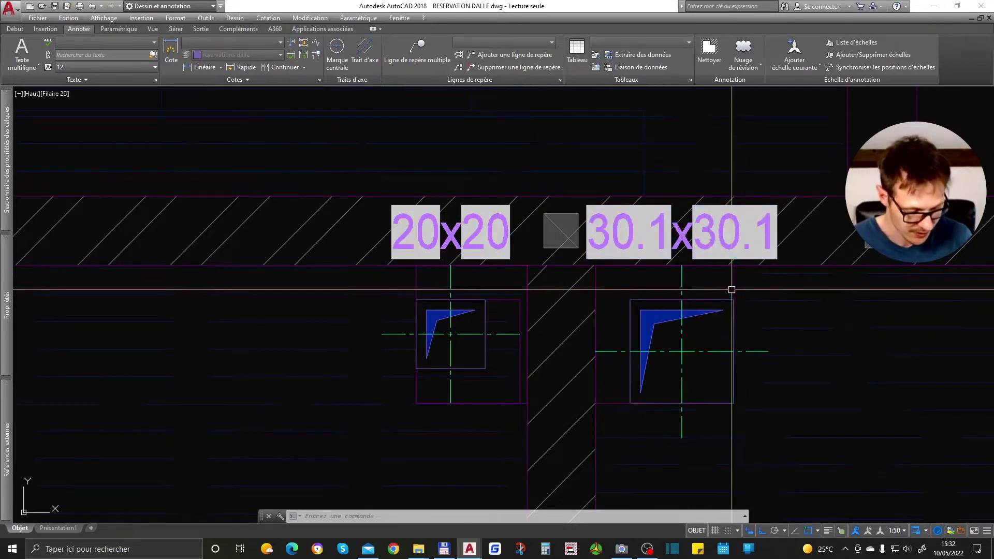
- Move the copy's 30x30 label below the block
click(682, 231)
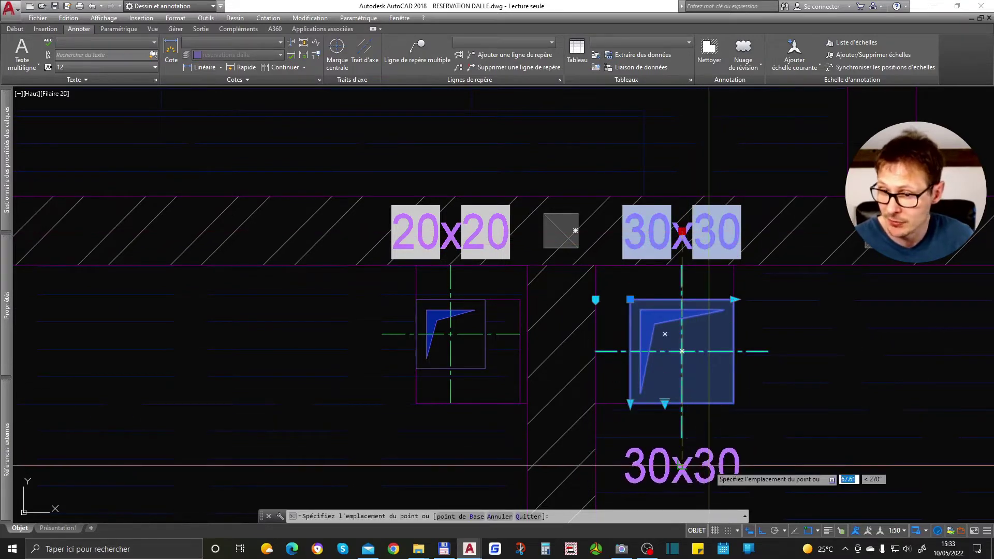
click(681, 464)
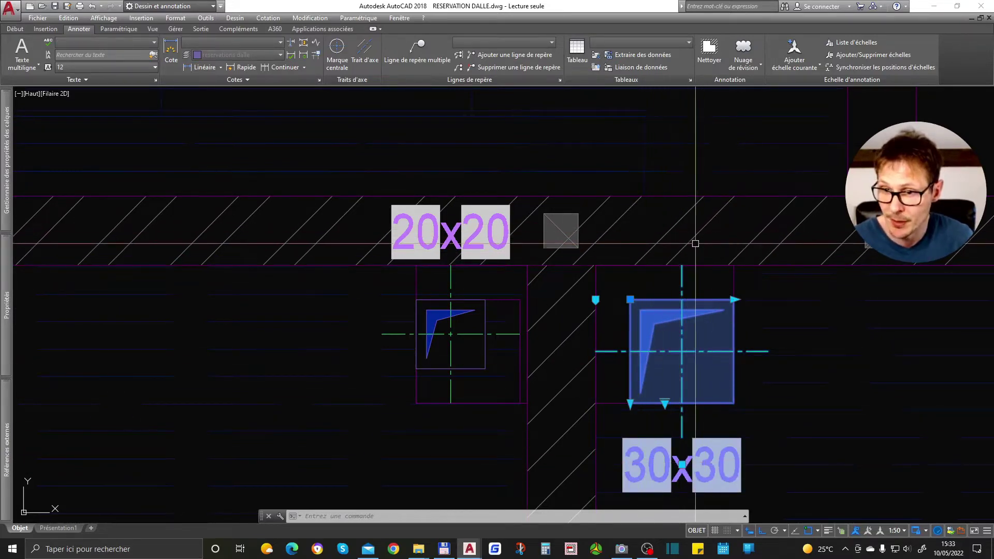
key(Escape)
scroll(568, 223, down, 6)
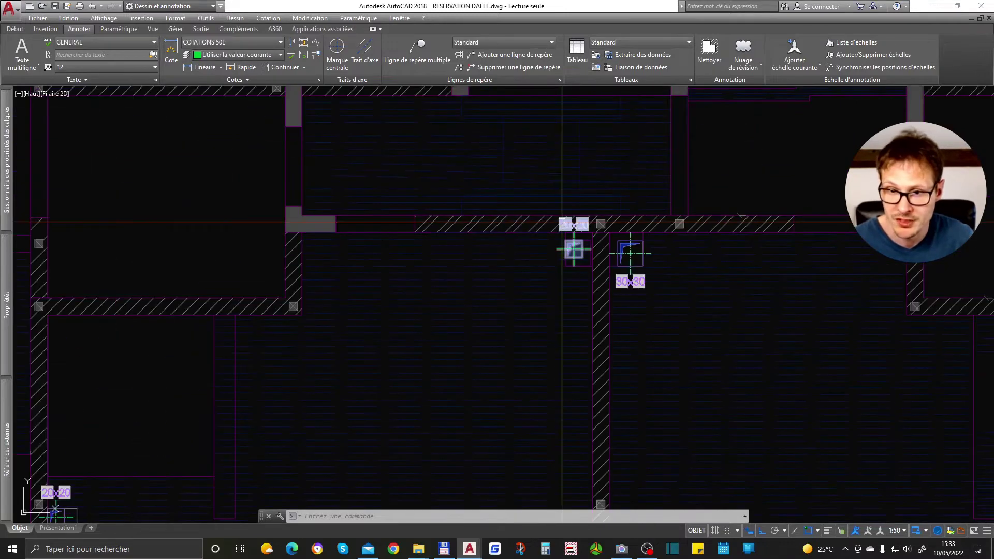
- Resize the left reservation to 30x30 with its label below, then select both blocks
scroll(570, 220, up, 2)
scroll(567, 220, up, 4)
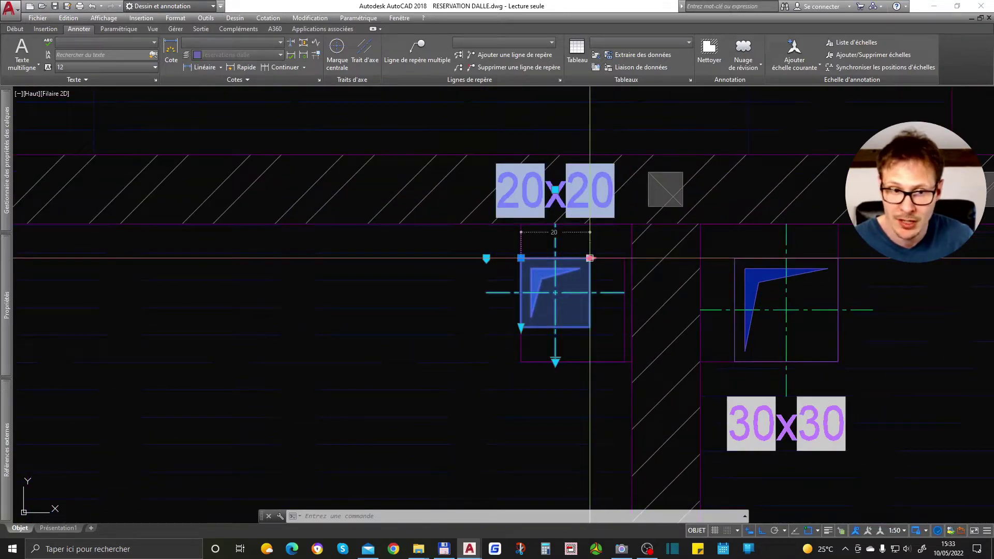
key(ctrl+1)
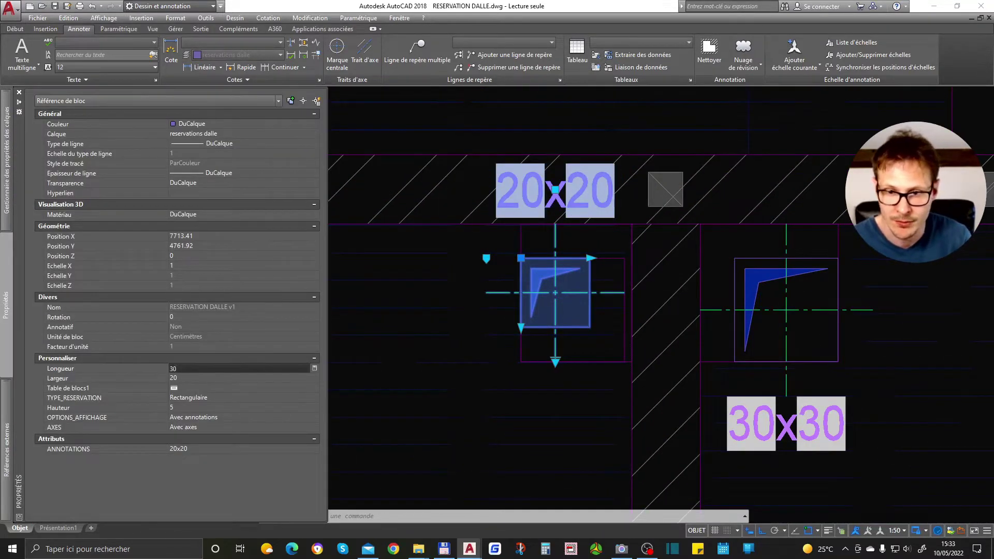
key(ctrl+1)
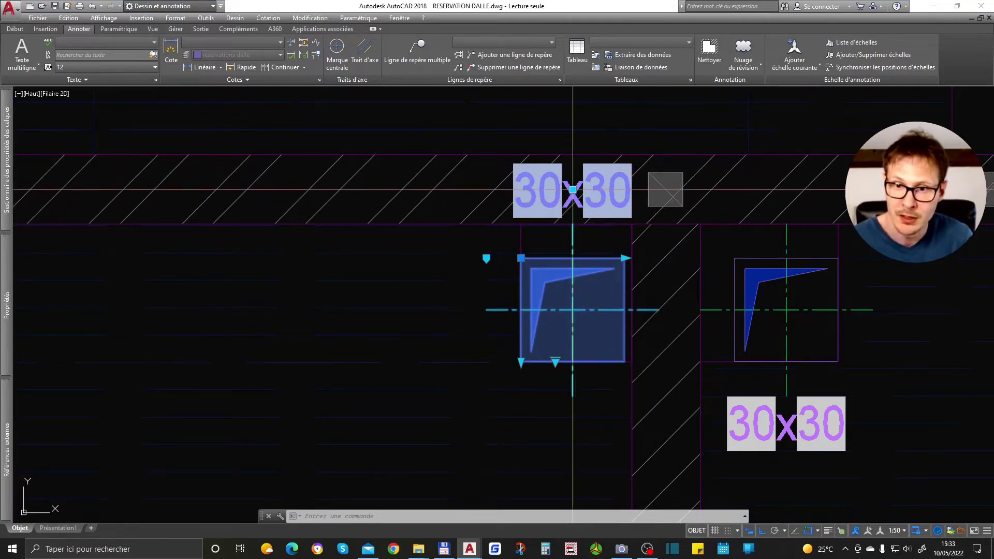
drag(573, 190, 588, 422)
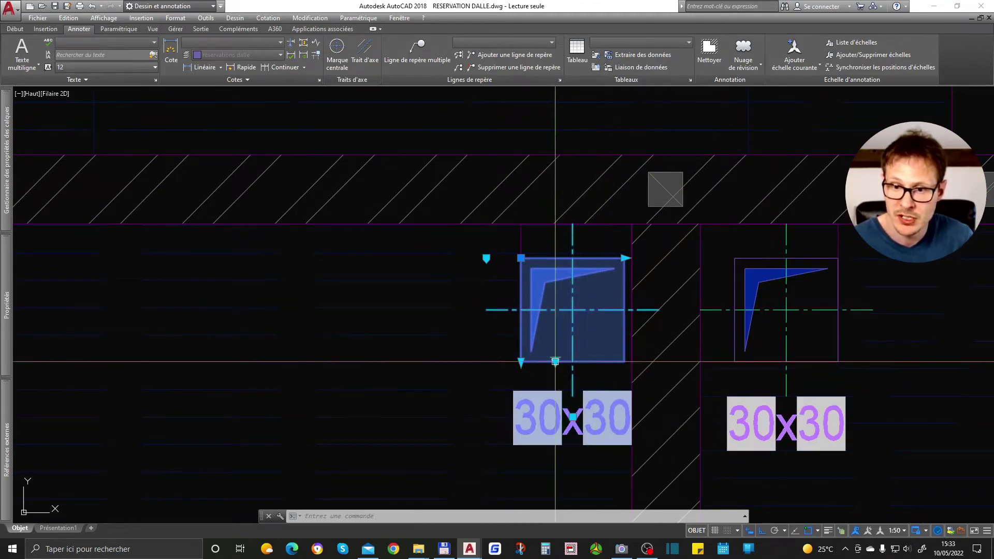
click(787, 296)
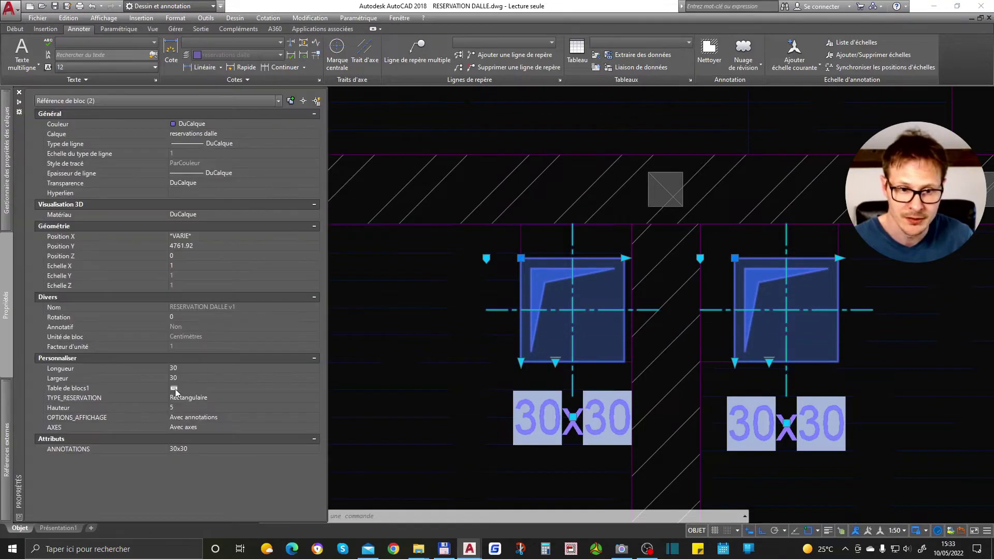
click(180, 389)
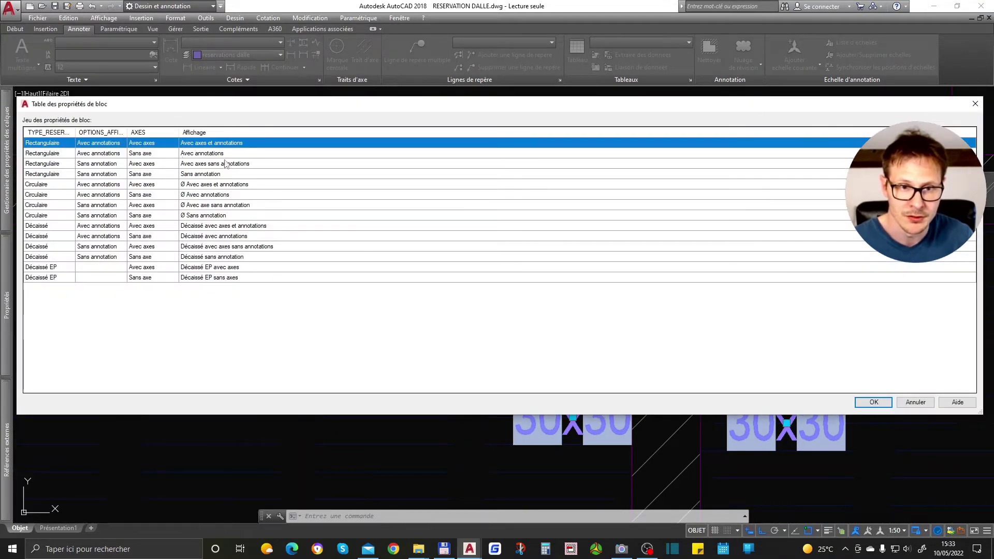
- Set both reservations to Avec annotations and check their Largeur value
double_click(225, 153)
key(Escape)
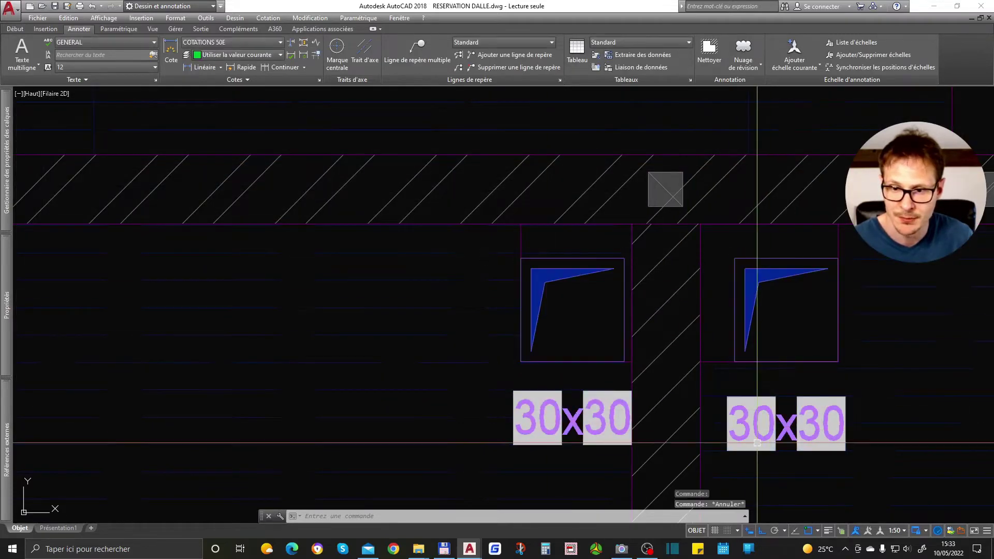
scroll(624, 289, down, 2)
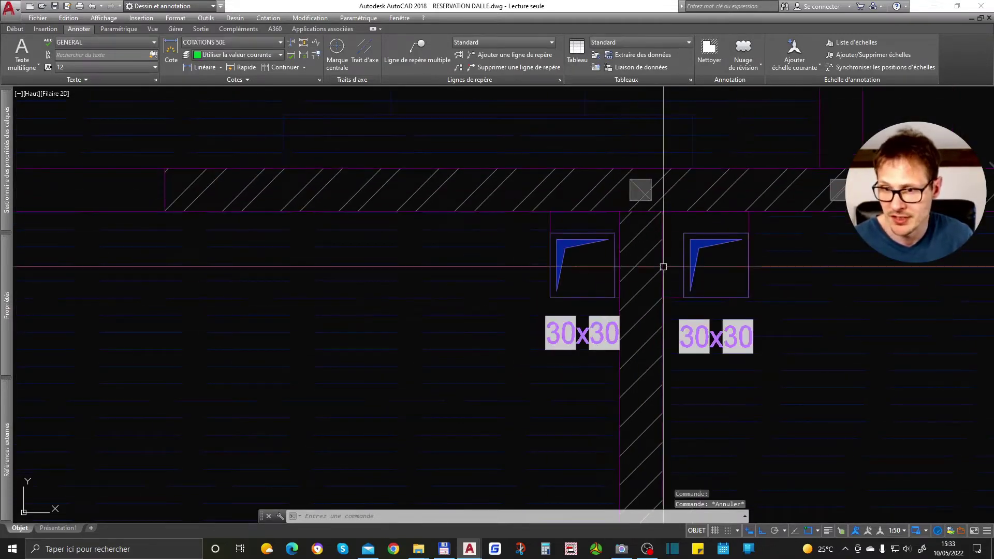
click(580, 245)
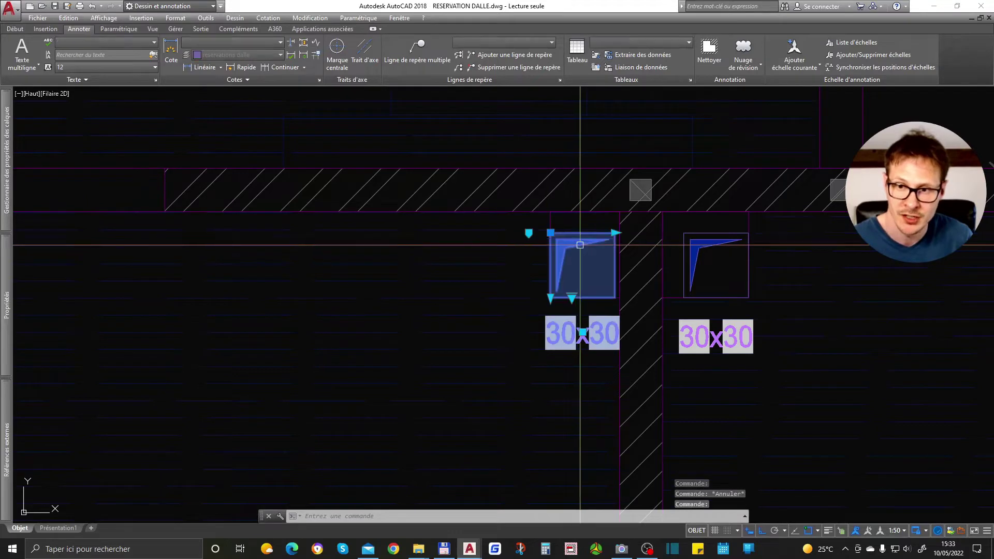
click(716, 240)
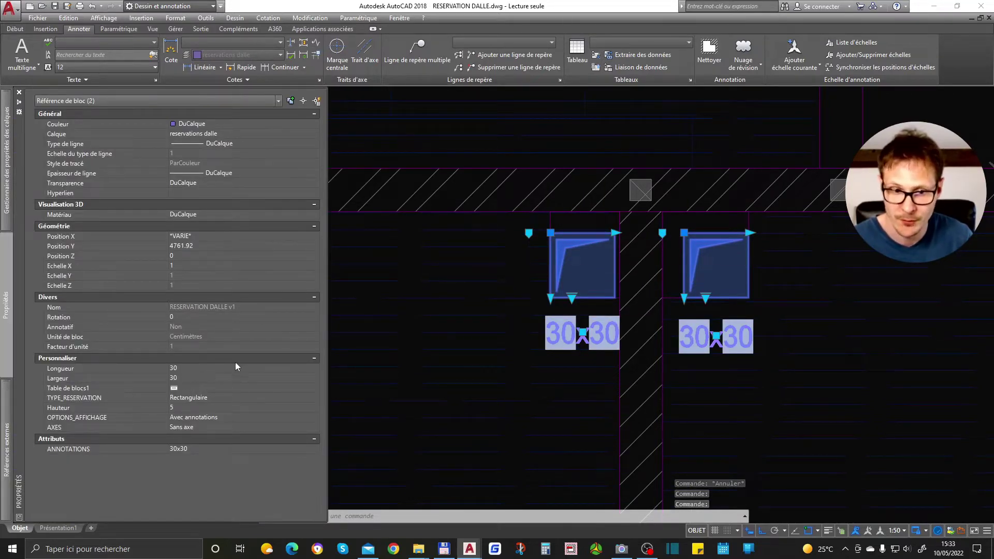
click(196, 378)
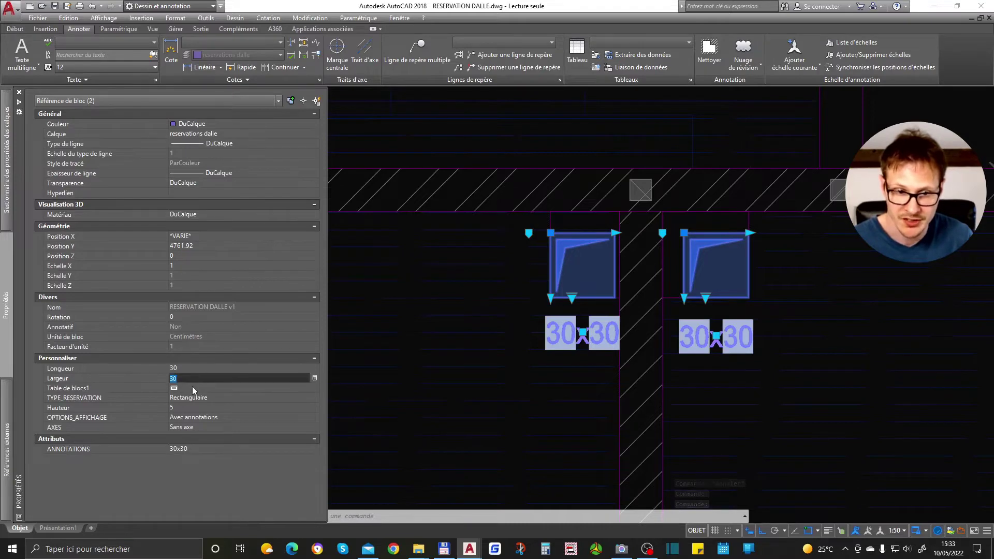
key(Escape)
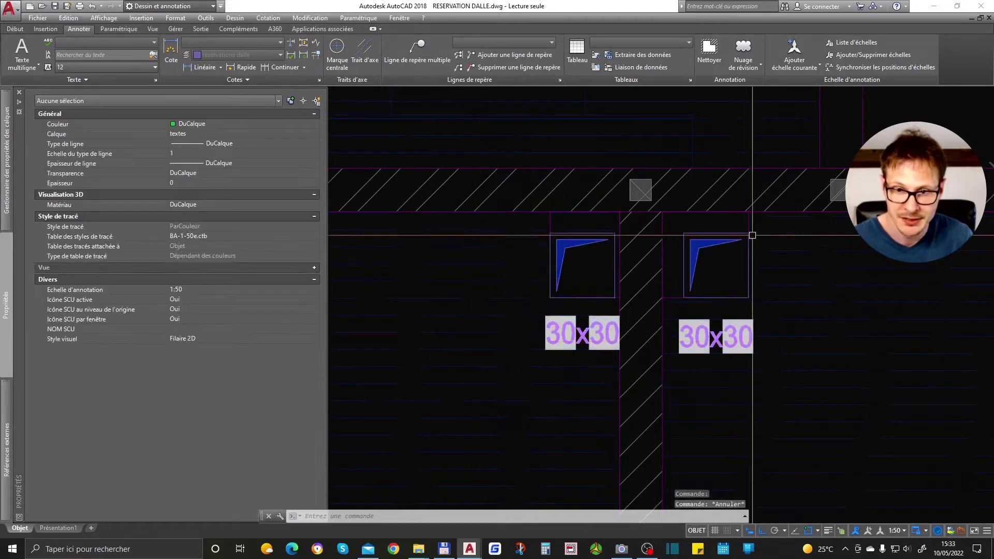
- Zoom to the small 20x20 reservation near the wall and select it
scroll(657, 282, down, 5)
scroll(570, 312, up, 8)
click(393, 312)
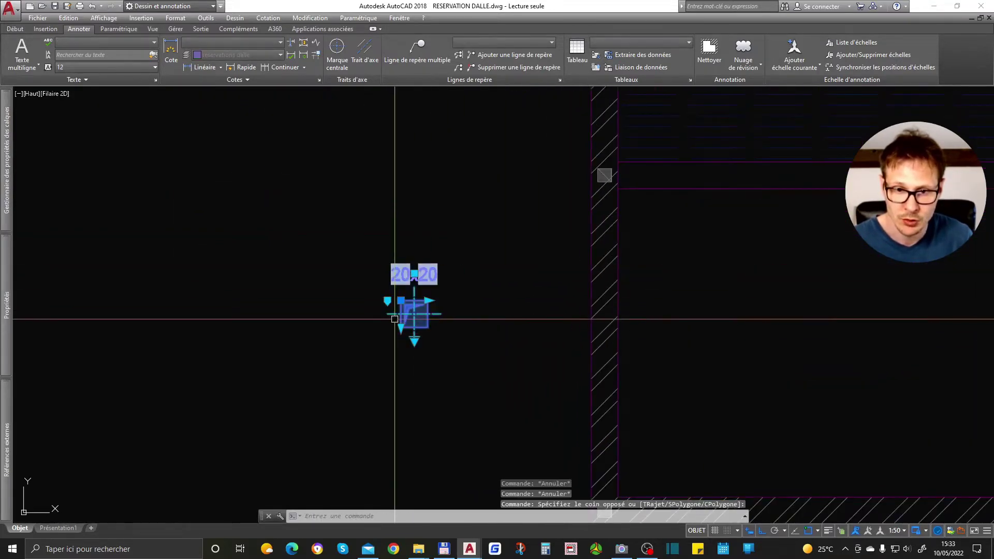
- Stretch the 20x20 reservation against the wall line, wider and deeper
click(401, 300)
scroll(357, 300, down, 4)
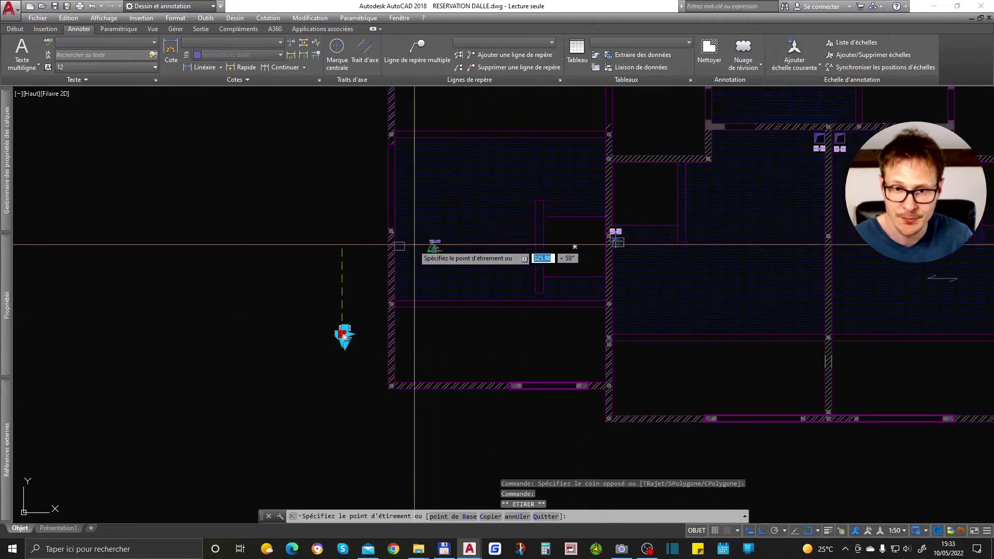
scroll(349, 224, up, 6)
click(332, 224)
scroll(360, 228, up, 2)
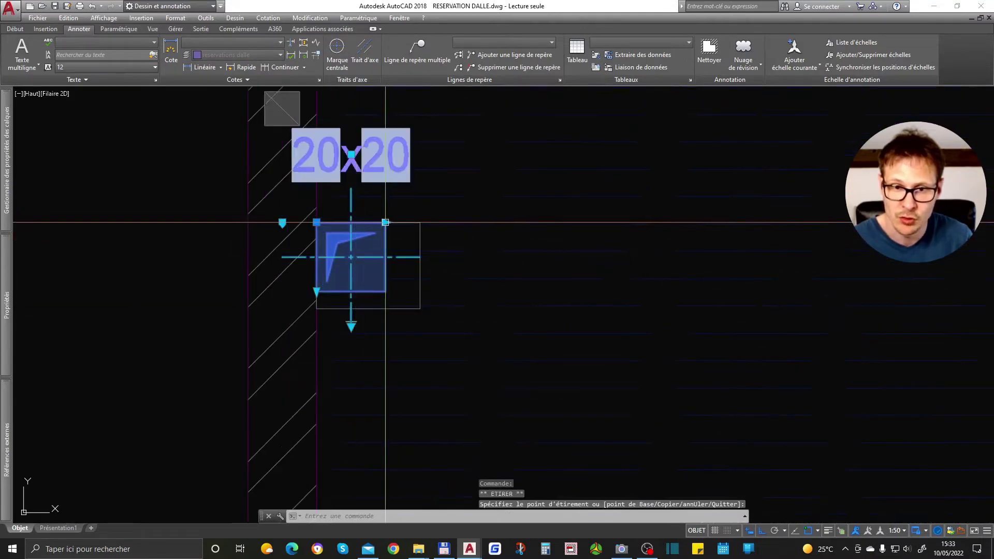
click(420, 222)
click(316, 291)
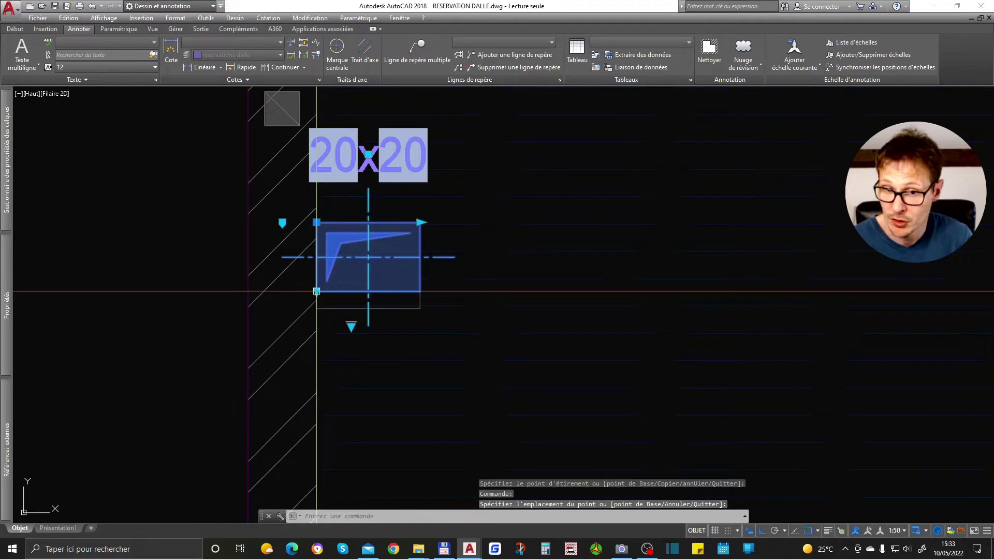
click(316, 309)
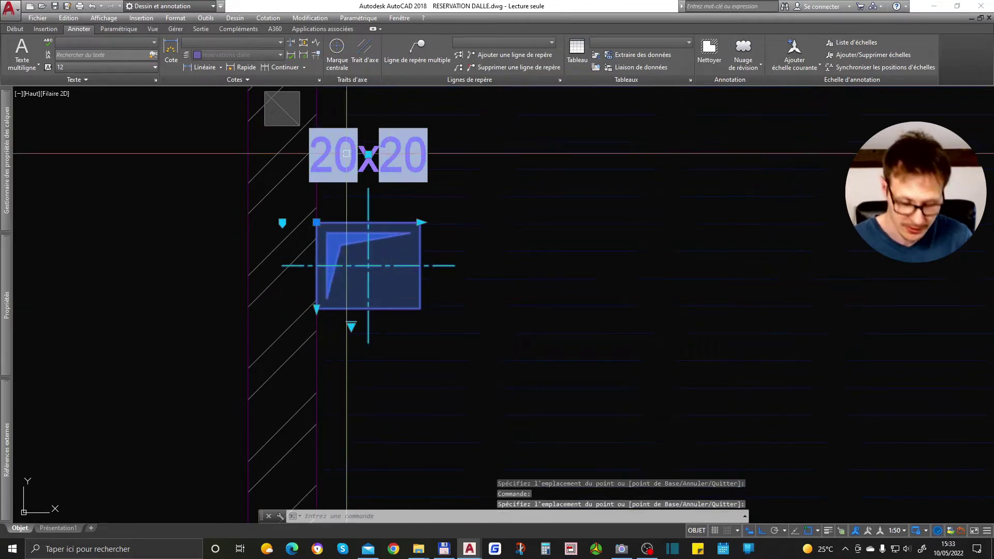
key(Escape)
key(Escape)
- Regenerate with RG and check the reservation now measures 30x25
text(RG)
key(Return)
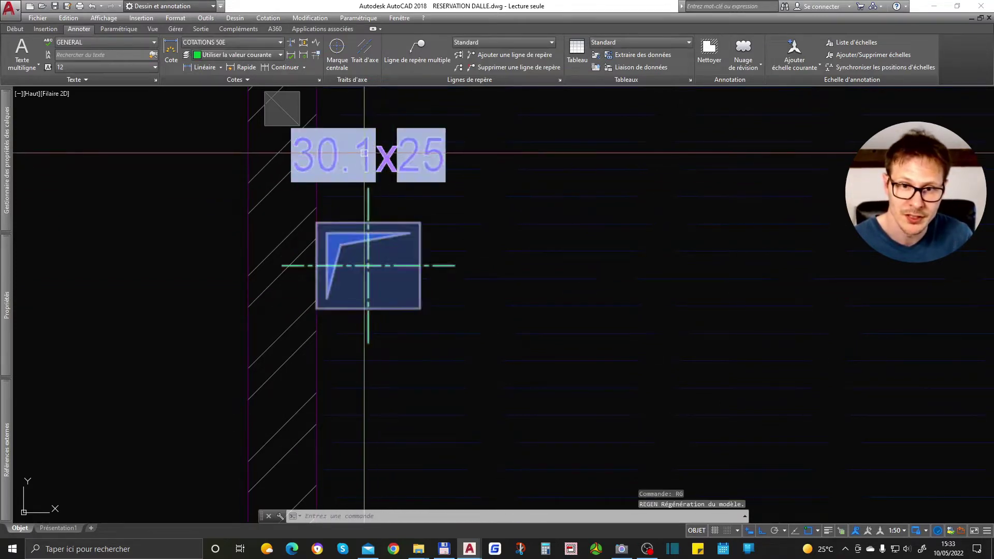
click(364, 153)
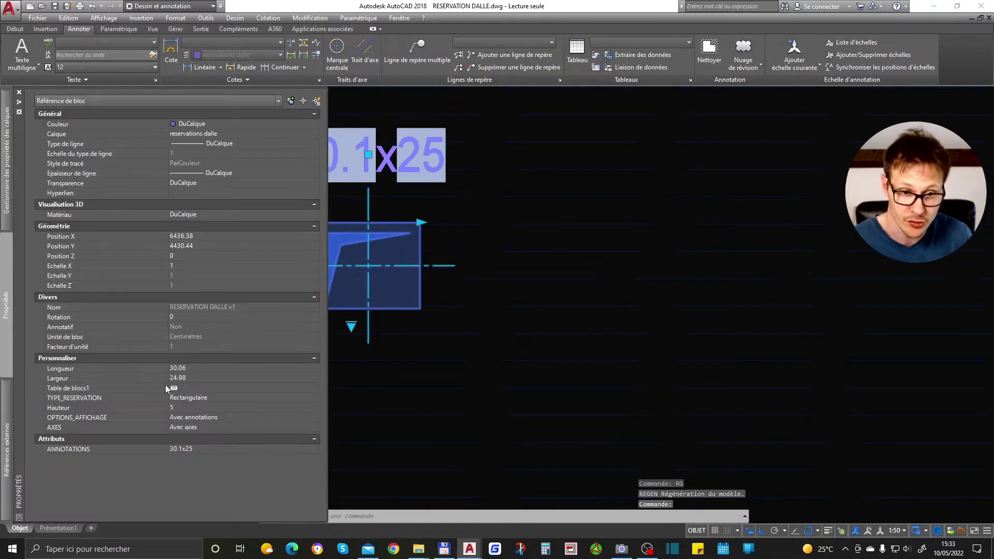
key(ctrl+1)
scroll(506, 284, down, 2)
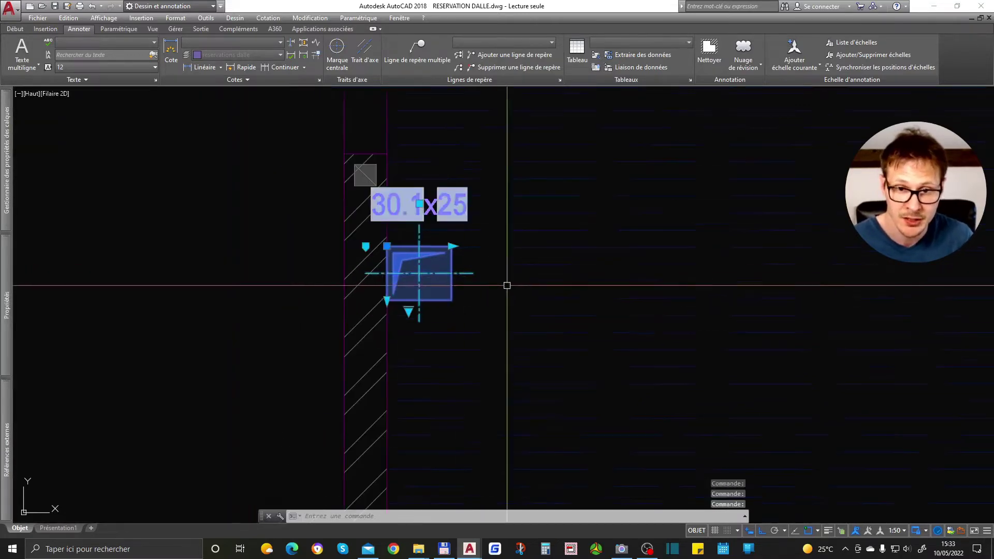
text(RG)
key(Return)
- Move the 30x25 label into place above the block
click(429, 206)
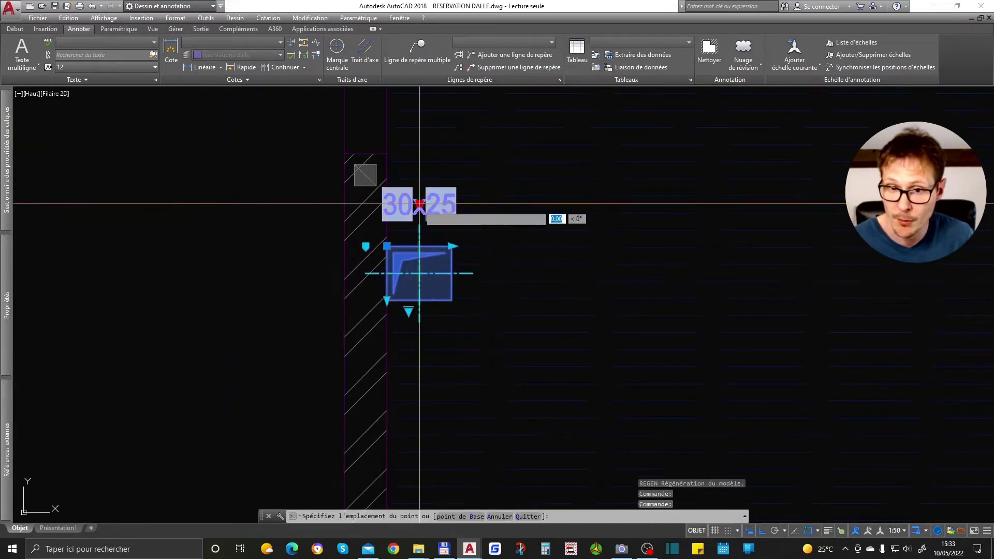
scroll(466, 217, up, 2)
click(548, 208)
key(Escape)
scroll(511, 253, down, 2)
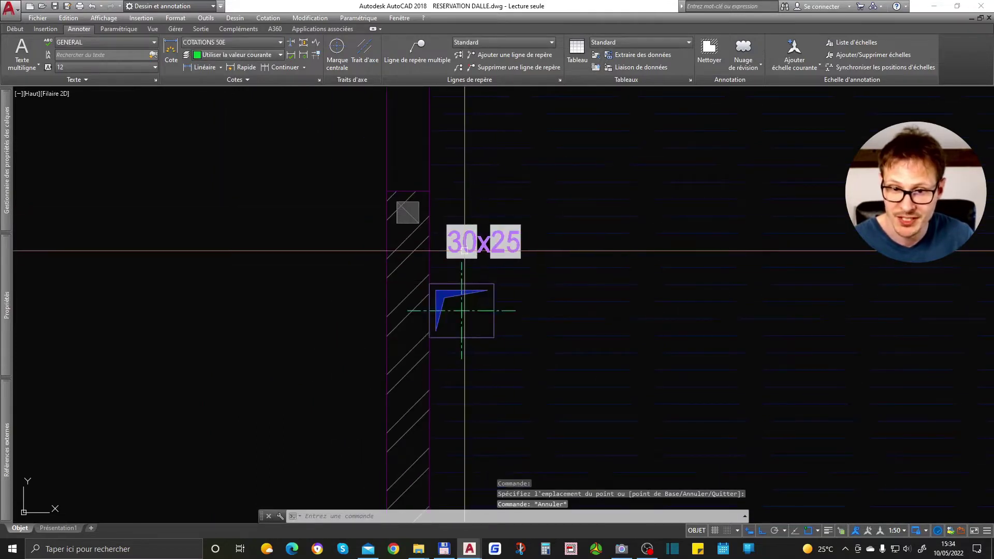
- Copy the 30x25 reservation further right in the room
click(468, 252)
text(cp)
key(Return)
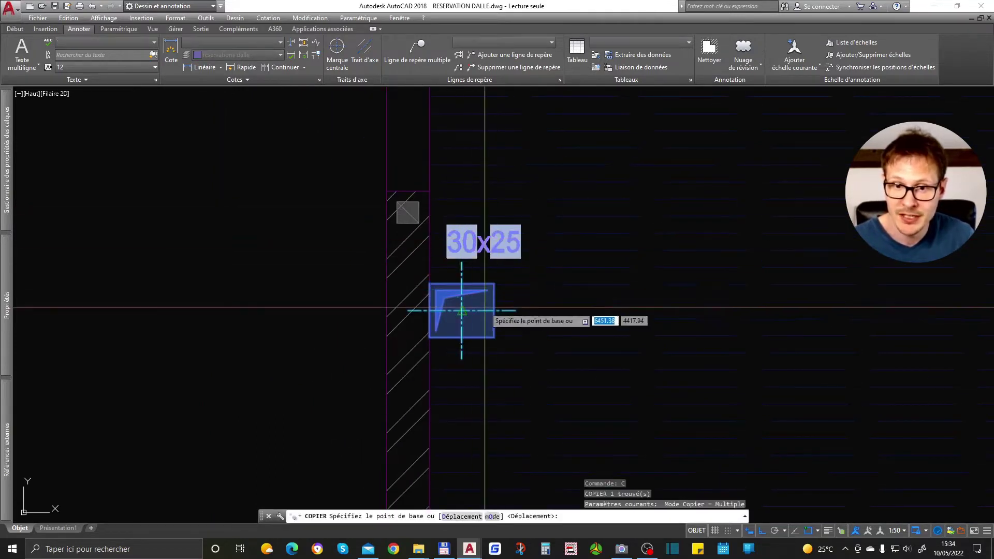
click(461, 311)
scroll(581, 276, down, 4)
click(710, 299)
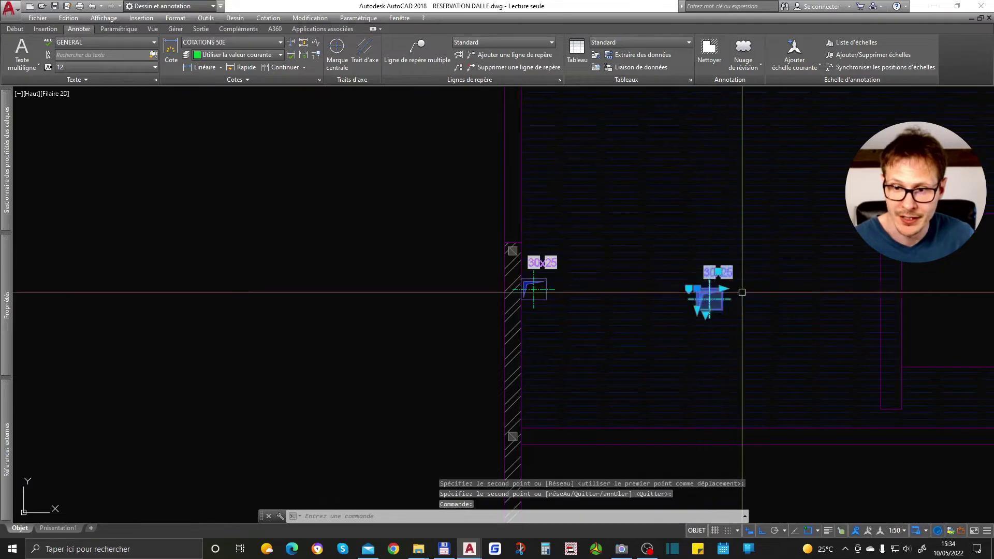
key(Return)
- Set the copy's TYPE_RESERVATION to Circulaire with annotations
scroll(746, 305, up, 4)
click(619, 319)
mouse_move(651, 351)
mouse_move(764, 366)
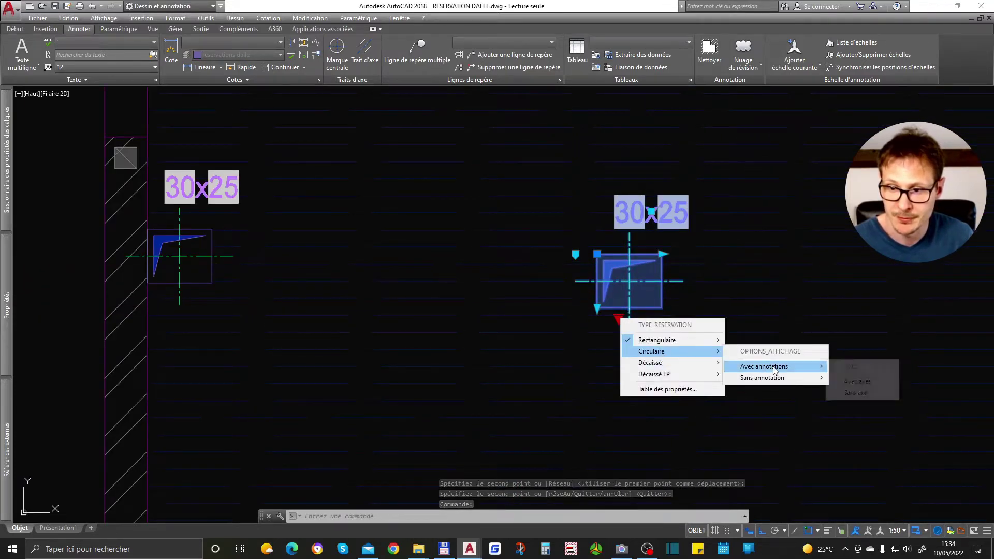
click(842, 382)
middle_drag(811, 367, 522, 338)
text(co)
key(Return)
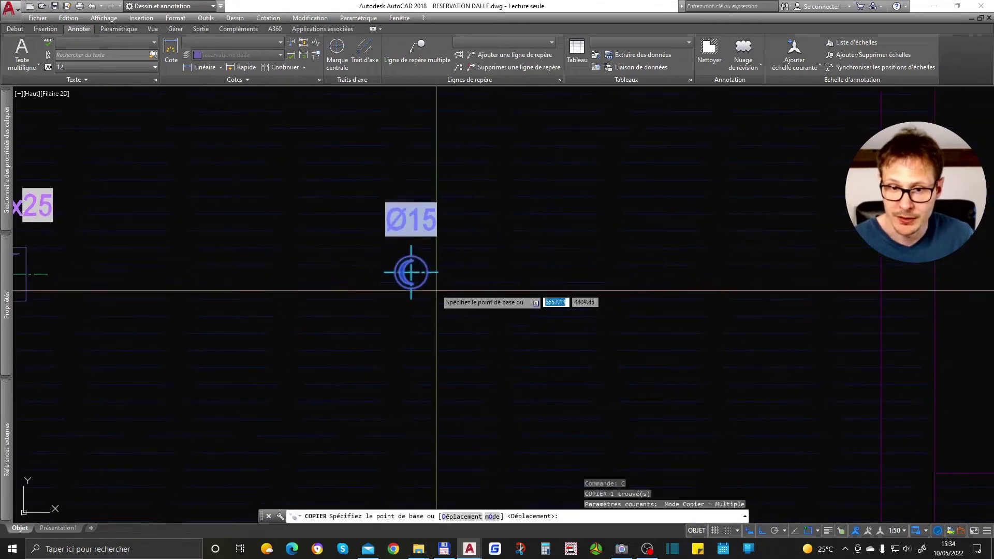
key(Escape)
- Set the circular reservation's radius to 10 and regenerate so it reads Ø20
click(427, 270)
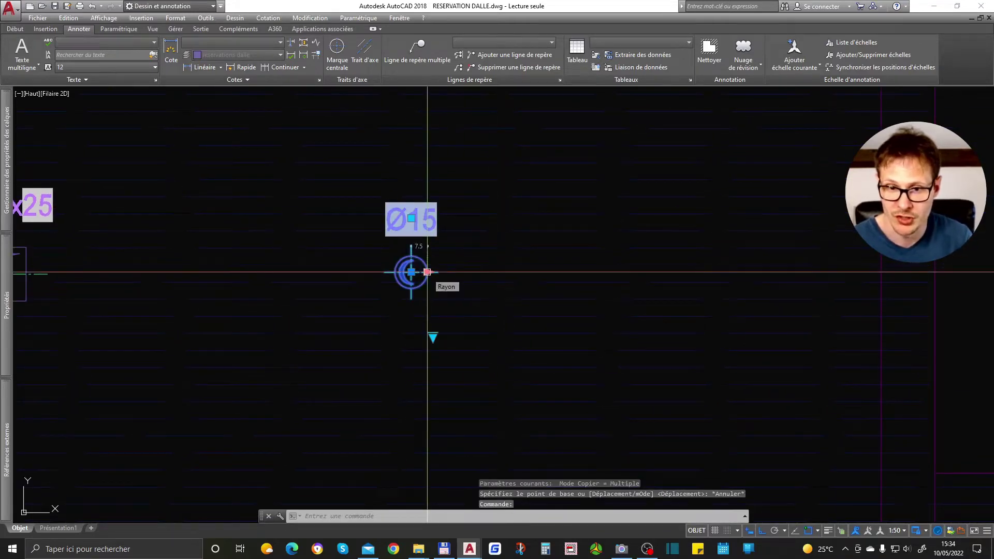
click(427, 272)
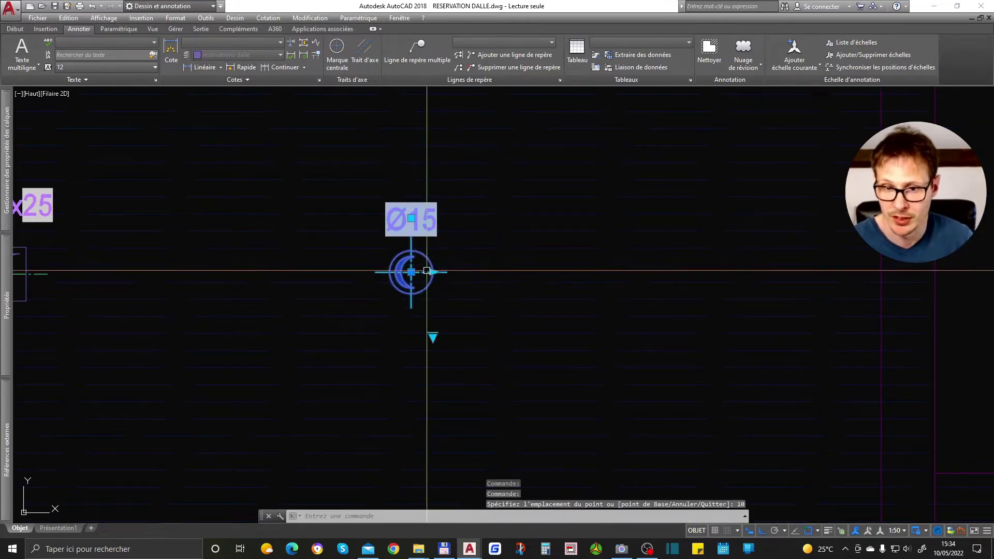
key(Return)
text(rg)
key(Return)
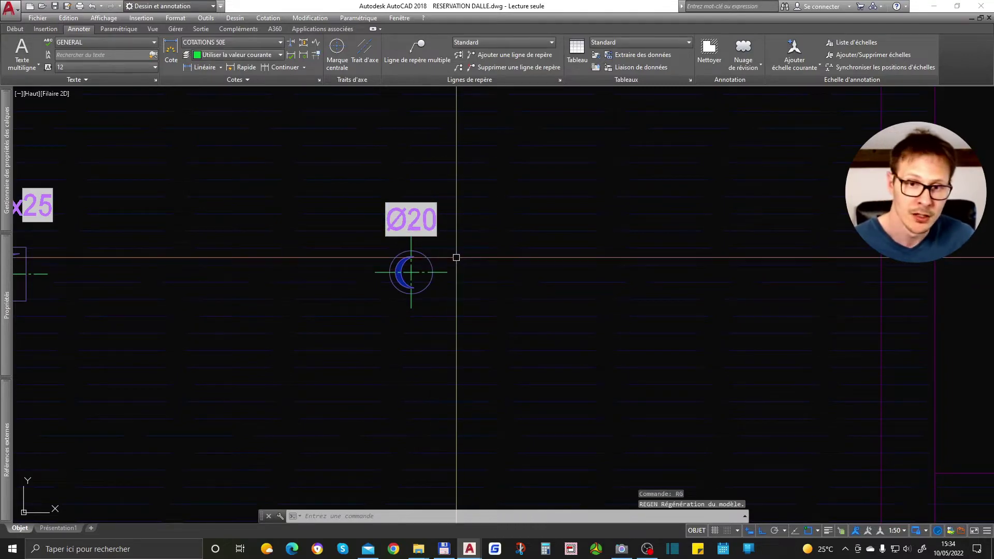
- Select the Ø20 reservation and start a copy of it
scroll(453, 256, down, 5)
click(433, 266)
text(co)
key(Return)
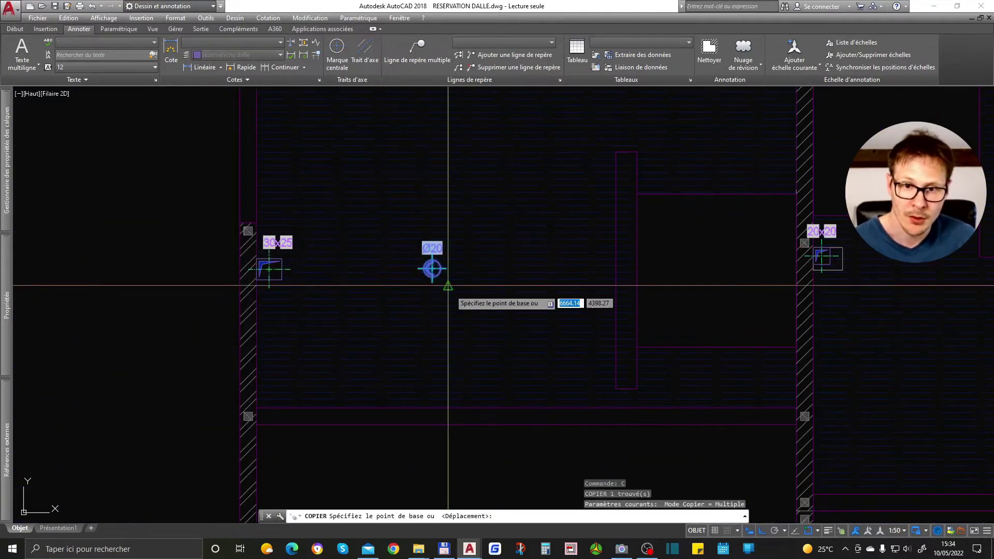
- Place a second Ø20 reservation to the right of the first
click(448, 287)
click(542, 273)
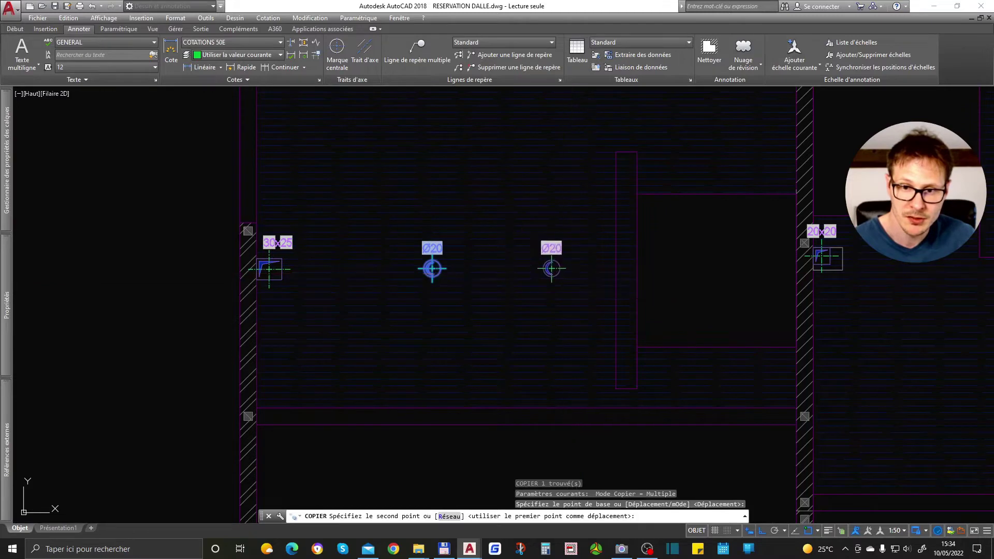
key(Return)
- Change the copied reservation's type to Décaissé EP Avec axes
click(531, 243)
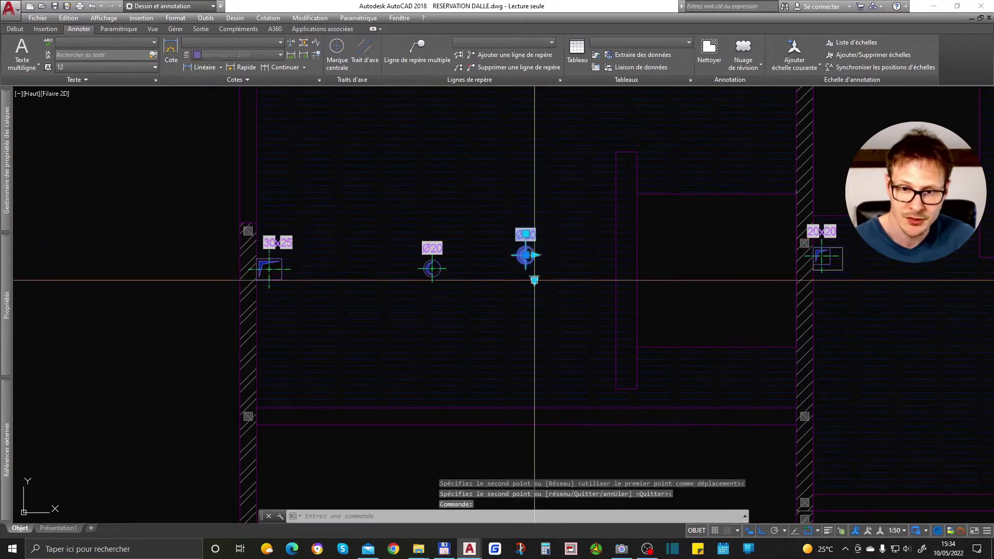
click(534, 280)
mouse_move(565, 328)
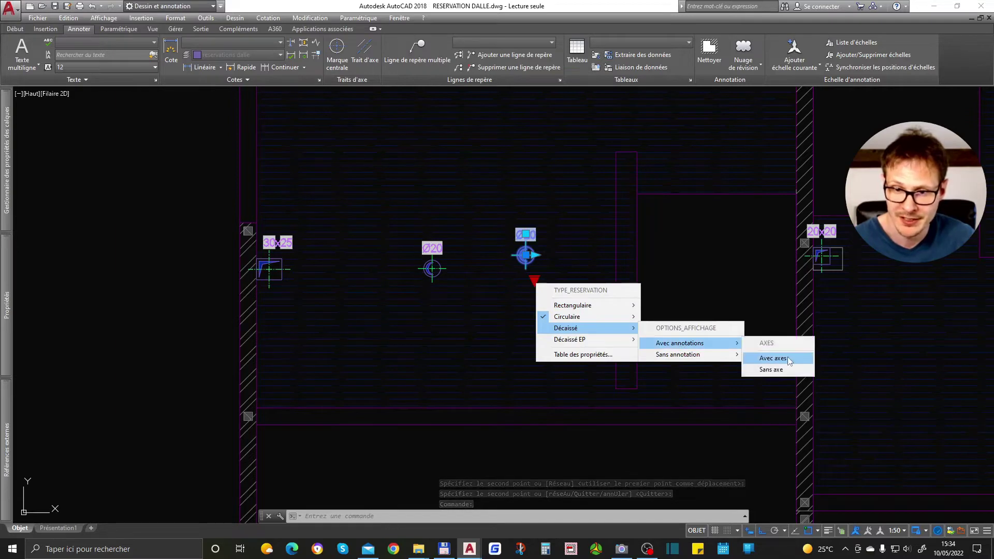
click(772, 358)
click(534, 280)
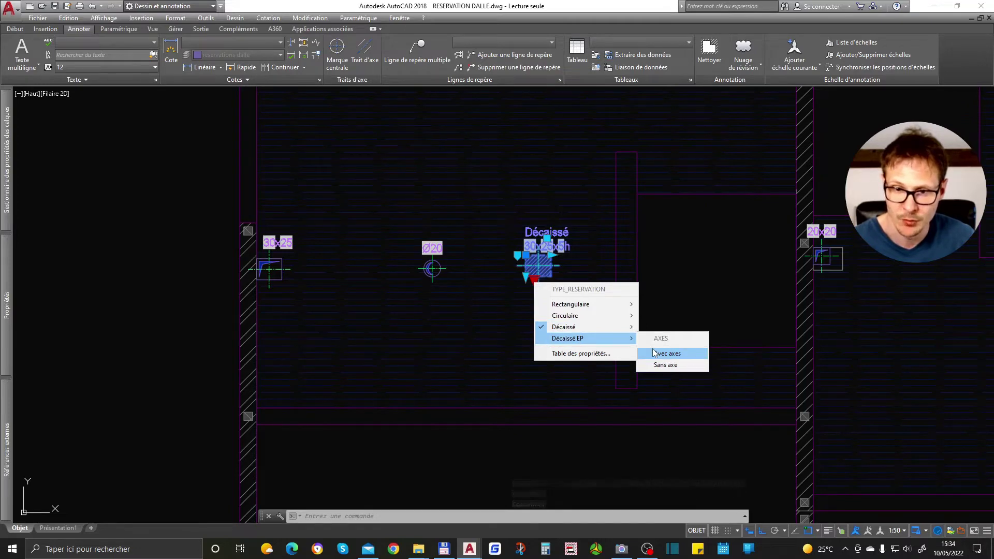
click(653, 353)
scroll(550, 274, up, 5)
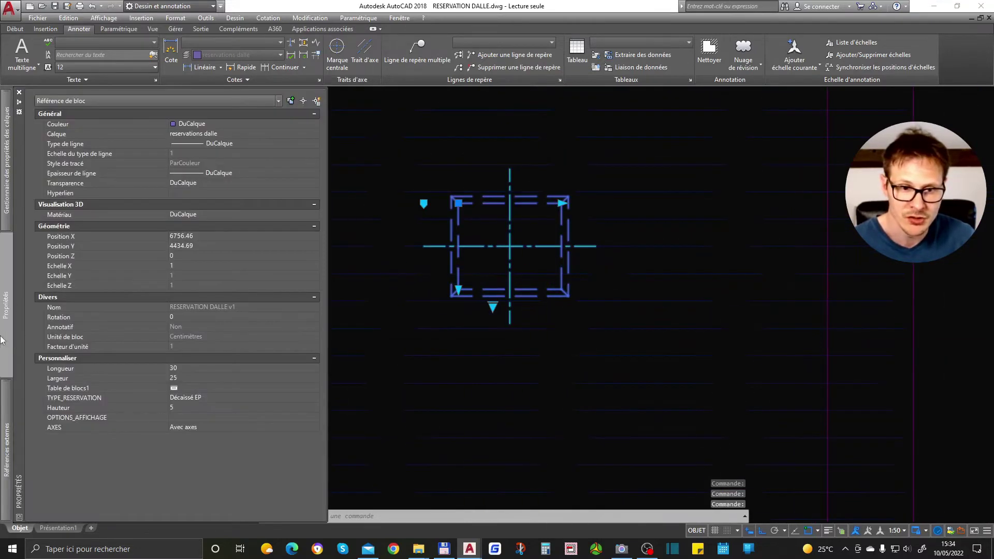
- Enter 50 and 25 as the Décaissé EP recess dimensions
text(50)
key(Return)
text(25)
key(Return)
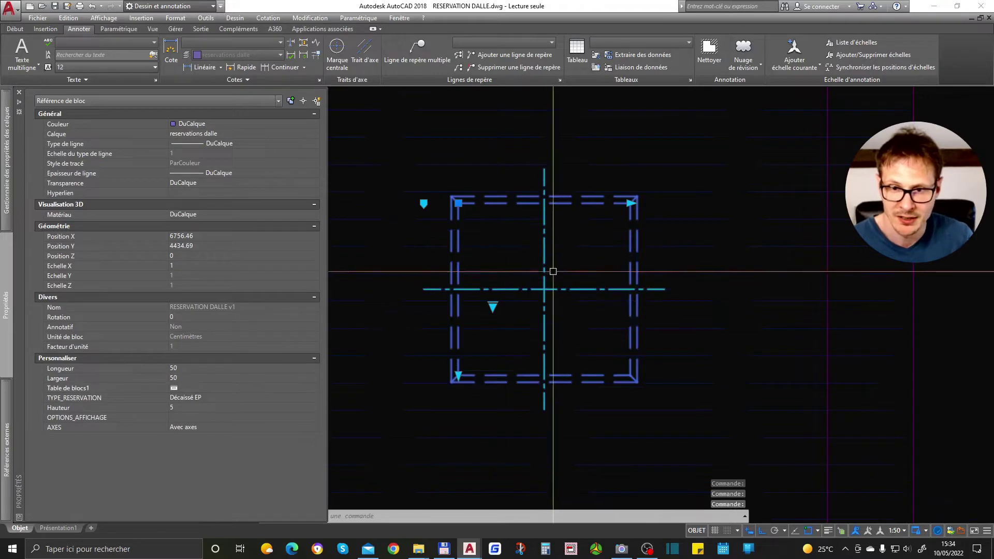
scroll(351, 238, down, 5)
key(Escape)
- Copy the Ø20 circular reservation into the centre of the square recess
click(342, 247)
scroll(346, 237, up, 4)
text(co)
key(Return)
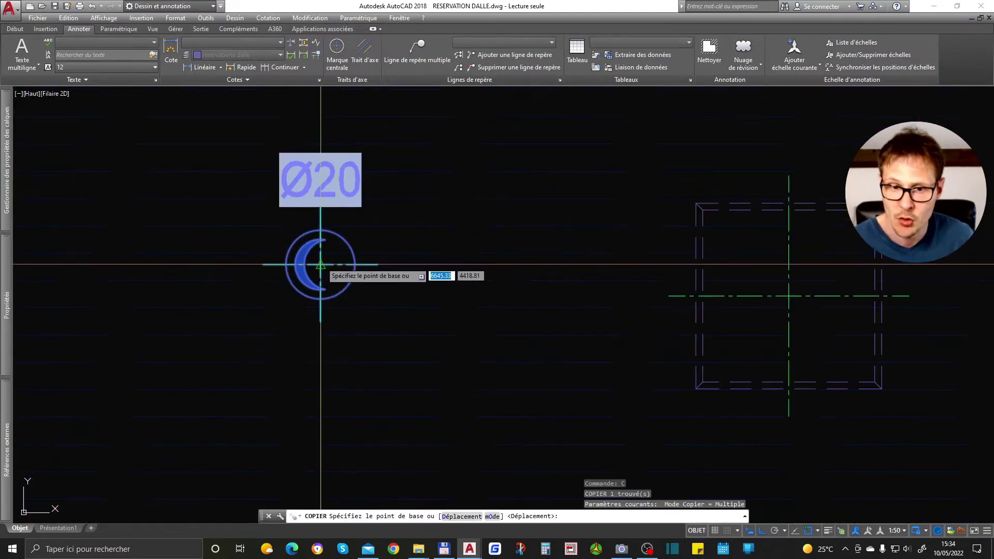
click(320, 264)
click(800, 280)
key(Escape)
- Reposition the copied reservation's Ø20 label
scroll(673, 282, down, 5)
scroll(518, 233, up, 3)
click(517, 233)
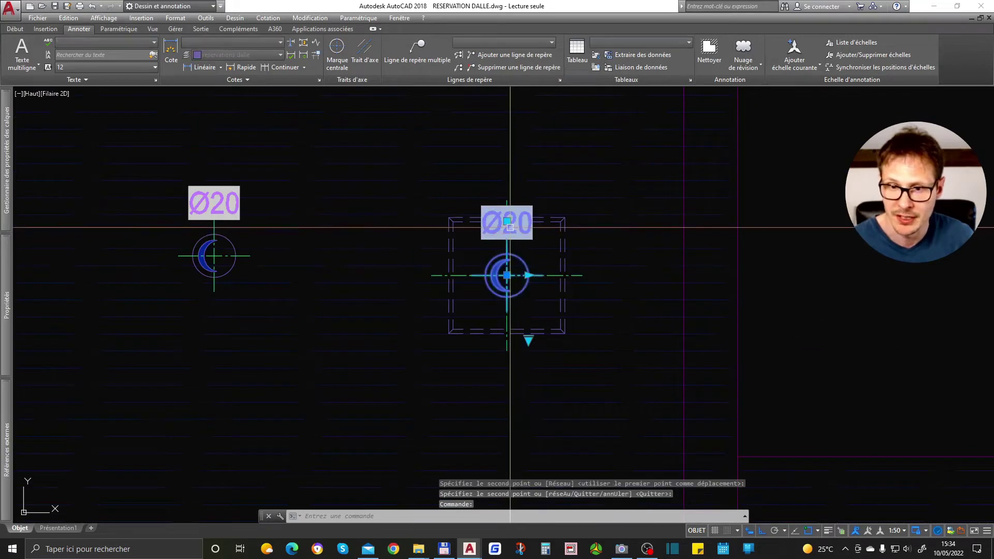
click(506, 222)
scroll(525, 180, up, 2)
scroll(526, 181, down, 2)
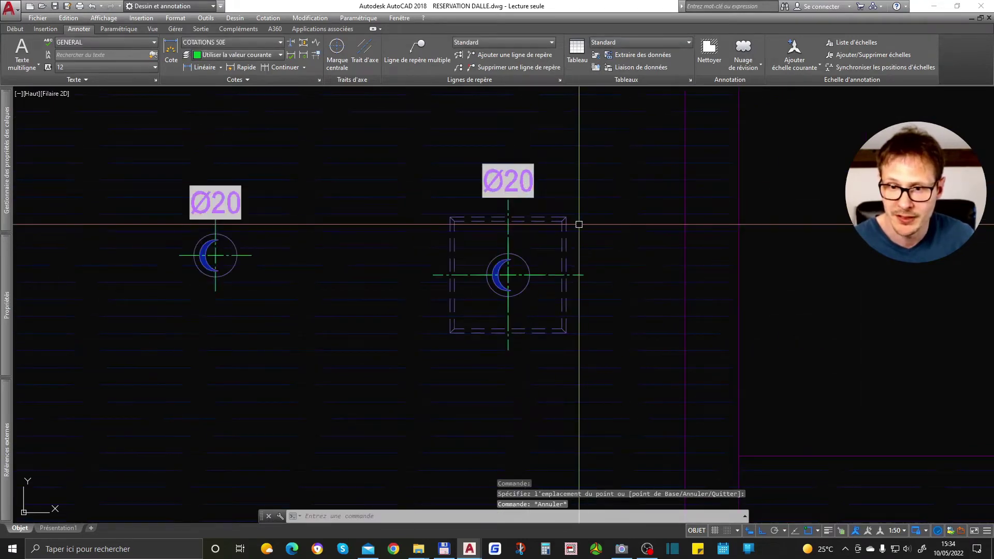
- Start copying the square reservation from its centre, then cancel
click(538, 218)
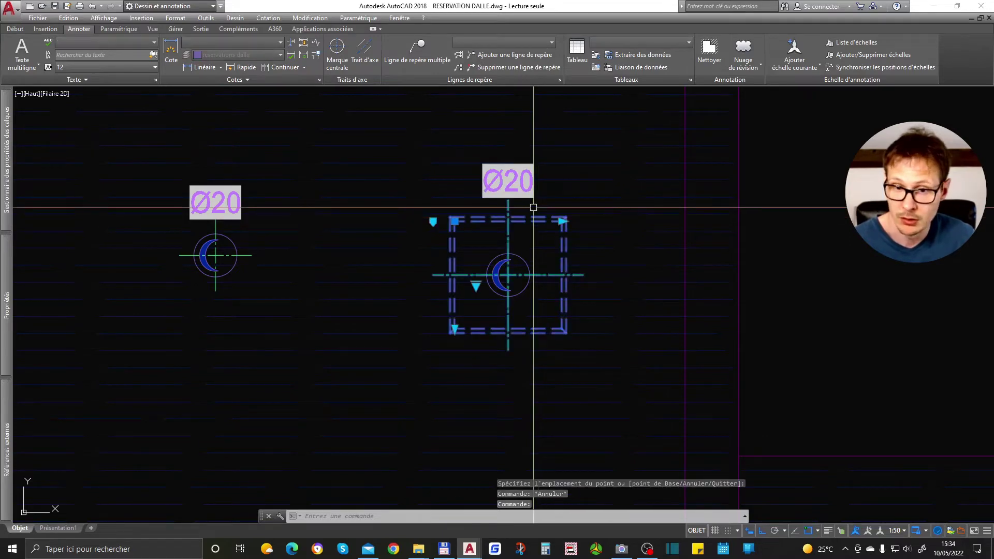
text(co)
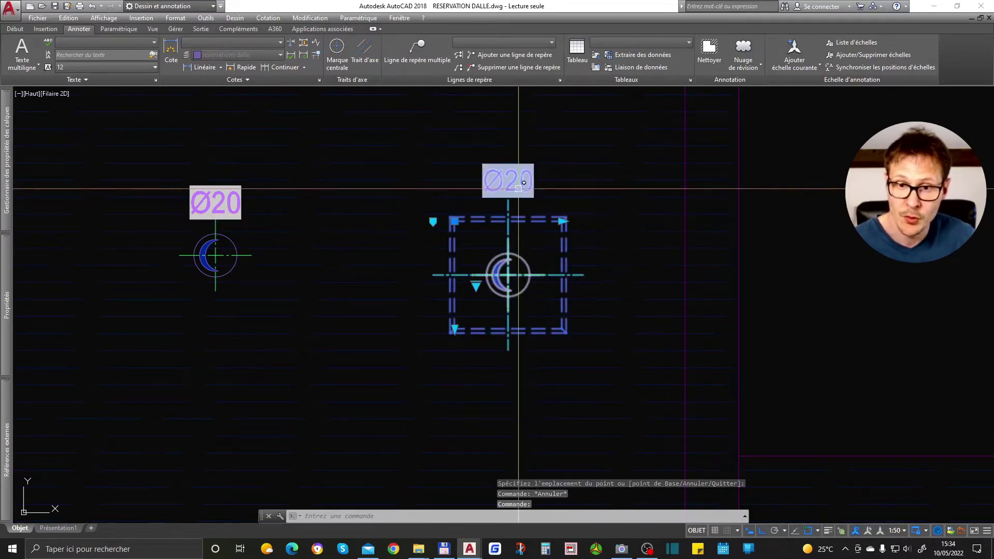
key(Return)
scroll(512, 275, down, 3)
click(539, 323)
key(Escape)
scroll(543, 310, up, 2)
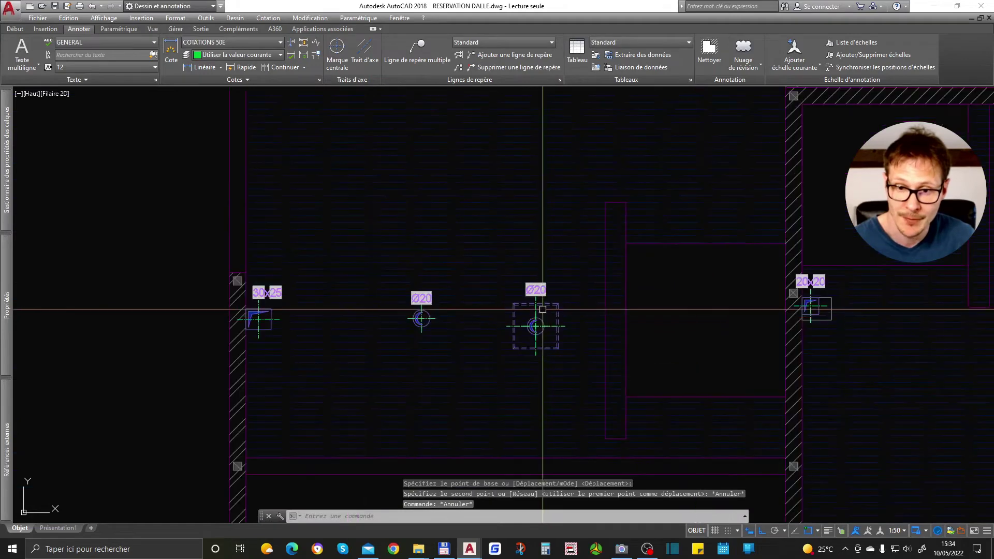
- Copy the square reservation and its Ø20 hole upward
click(533, 334)
text(co)
key(Return)
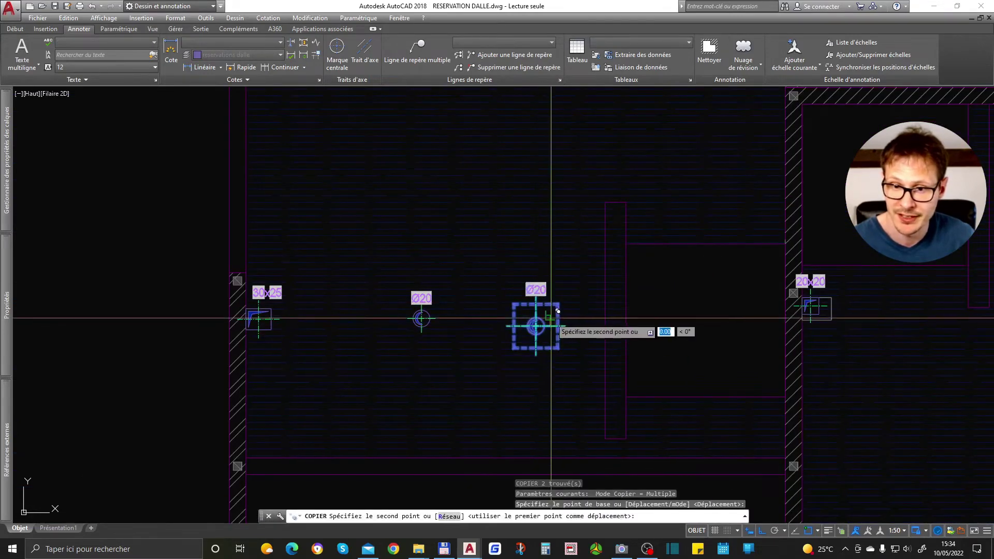
click(536, 326)
key(Return)
- Make the copy a Décaissé recess with annotations and axes, and raise its label
click(536, 207)
click(524, 232)
mouse_move(668, 294)
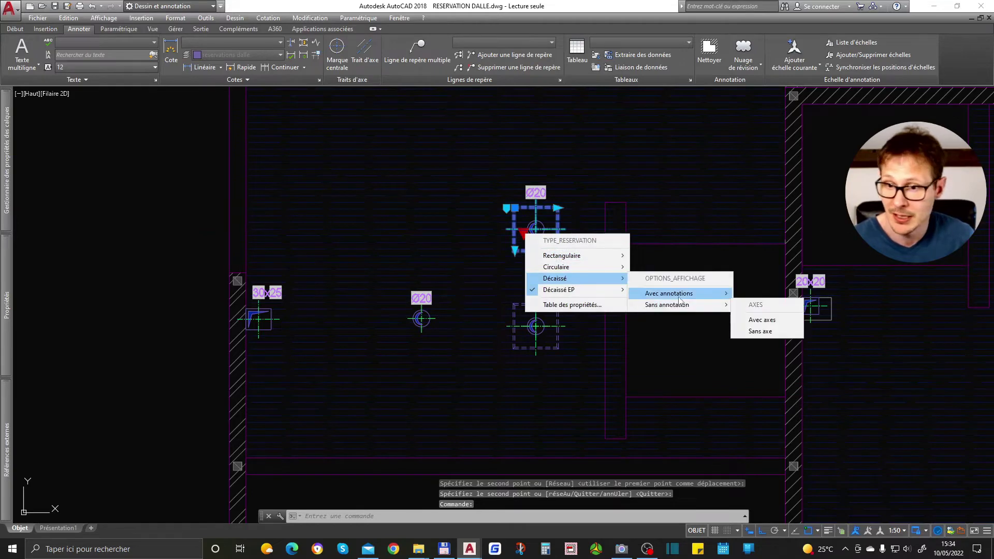
click(768, 309)
scroll(590, 222, up, 2)
scroll(570, 207, up, 2)
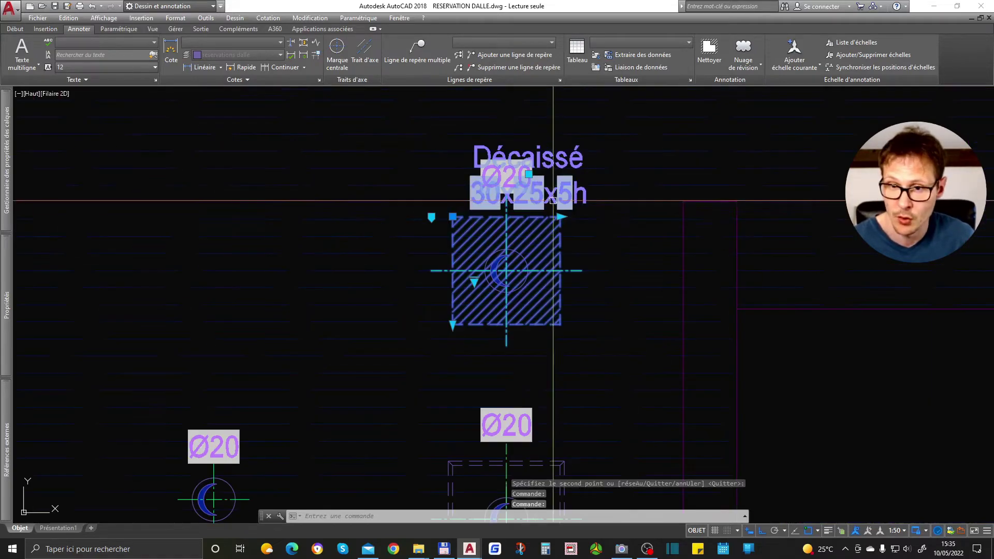
click(528, 174)
click(529, 102)
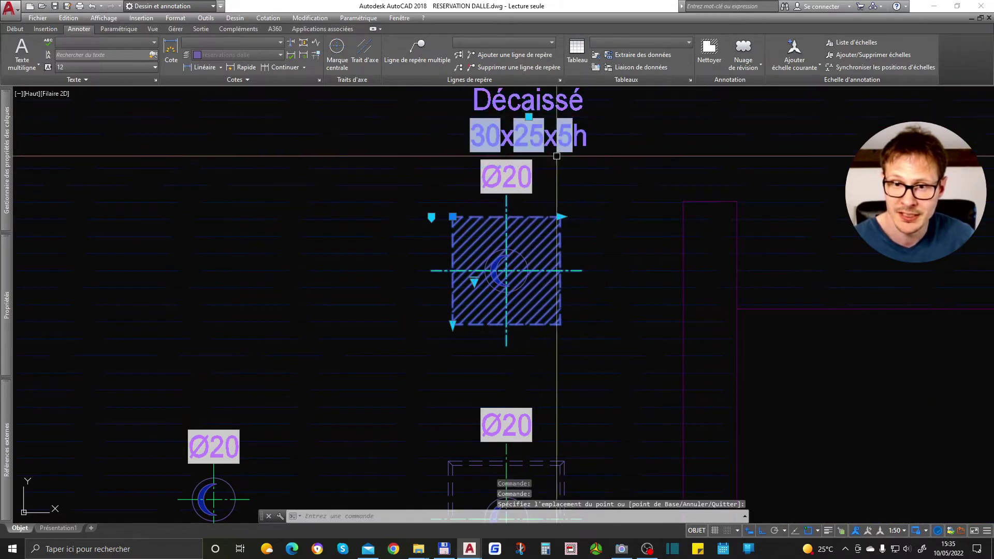
key(Escape)
- Move the Ø20 label down to the bottom of the hatched recess
middle_drag(499, 222, 494, 259)
click(522, 207)
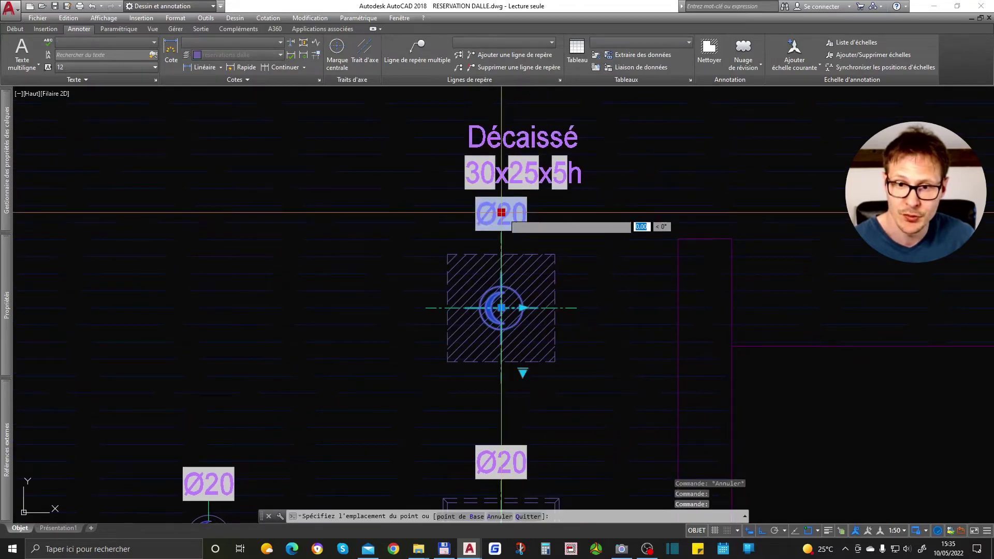
scroll(528, 348, up, 2)
click(528, 348)
key(Escape)
scroll(526, 365, down, 2)
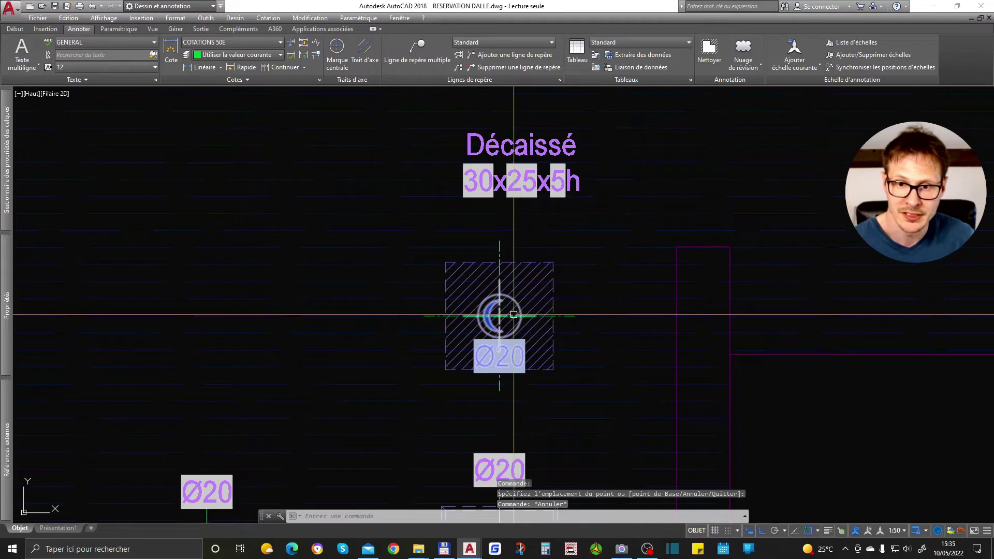
- Bring the Ø20 block in front of the hatching
click(529, 299)
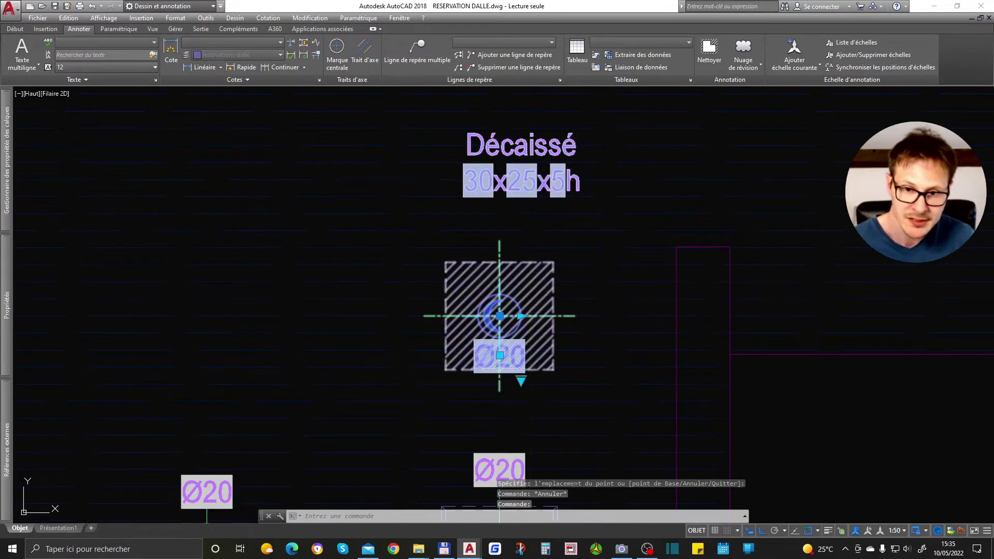
click(557, 344)
key(Escape)
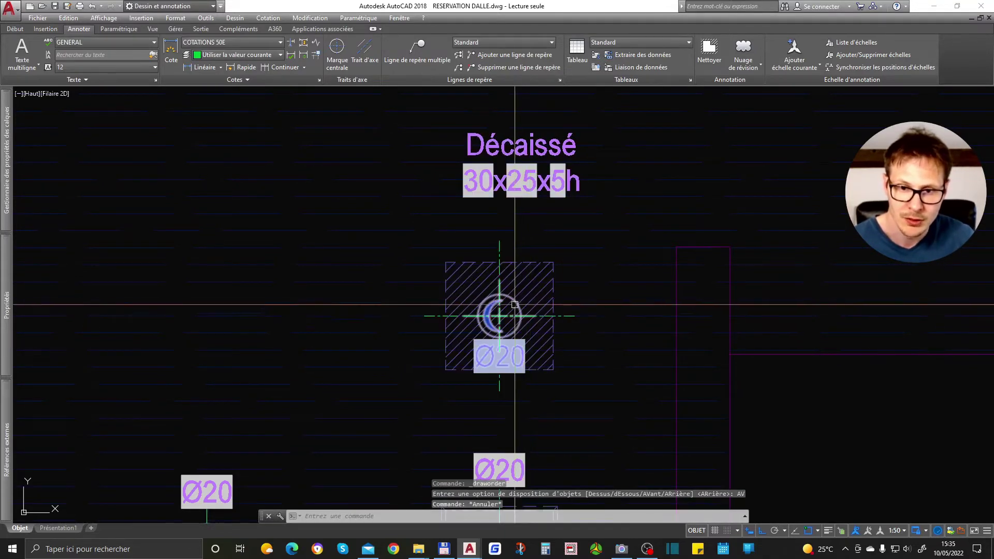
key(Escape)
scroll(521, 334, up, 2)
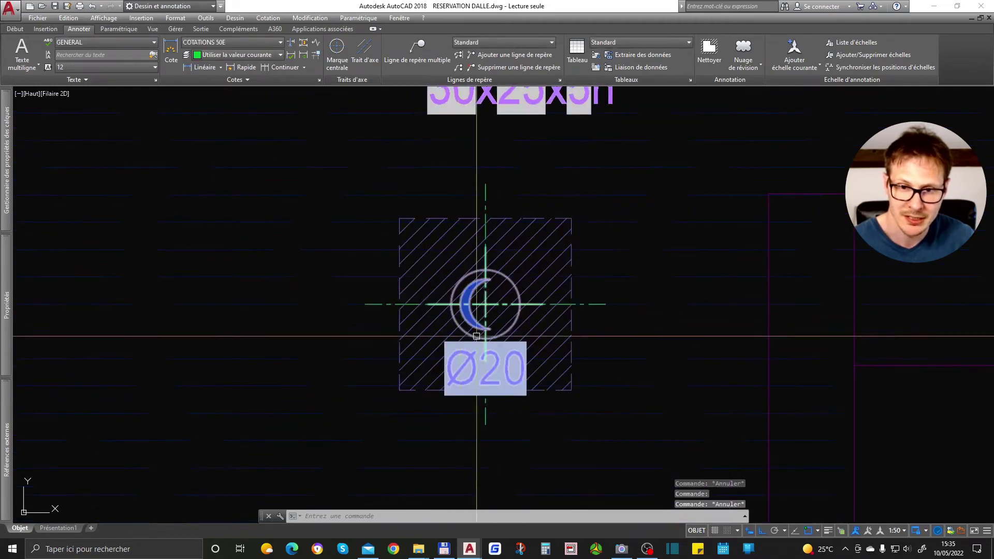
- Delete the Ø20 hole from inside the hatched Décaissé recess
key(Escape)
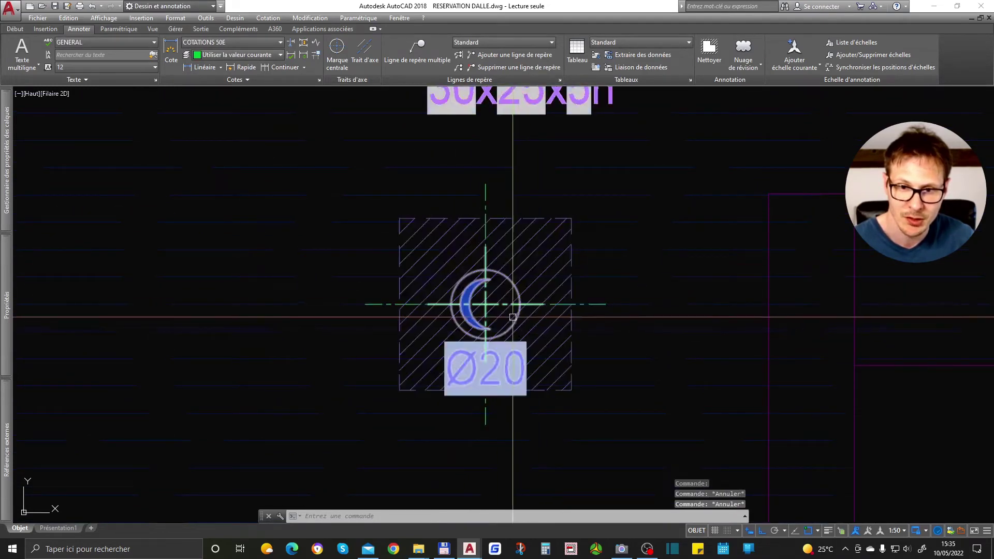
scroll(534, 370, down, 1)
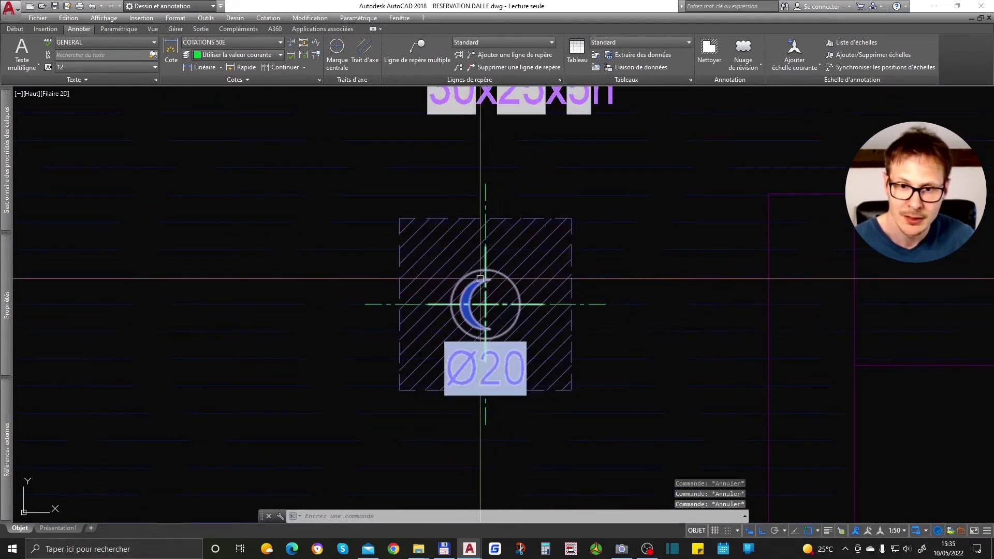
scroll(518, 311, down, 2)
scroll(550, 394, down, 1)
scroll(486, 295, up, 3)
scroll(563, 284, down, 2)
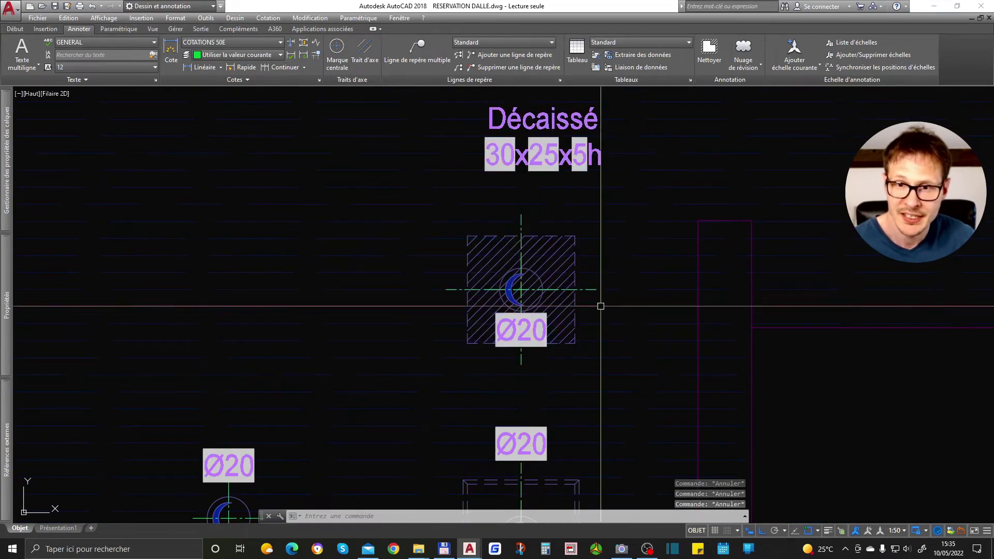
click(541, 290)
key(Delete)
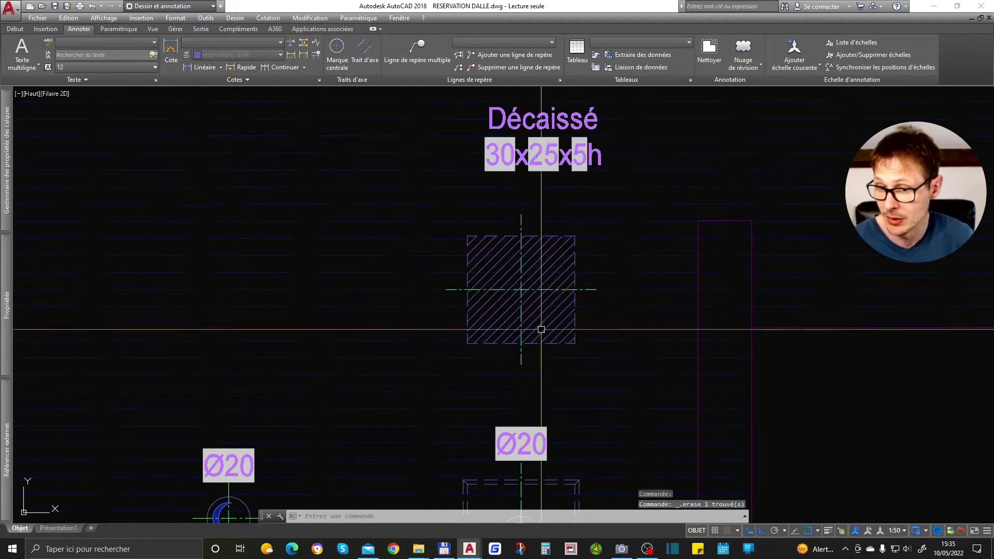
- Copy the hatched 30x25x5h recess to make a second one
click(539, 329)
key(Escape)
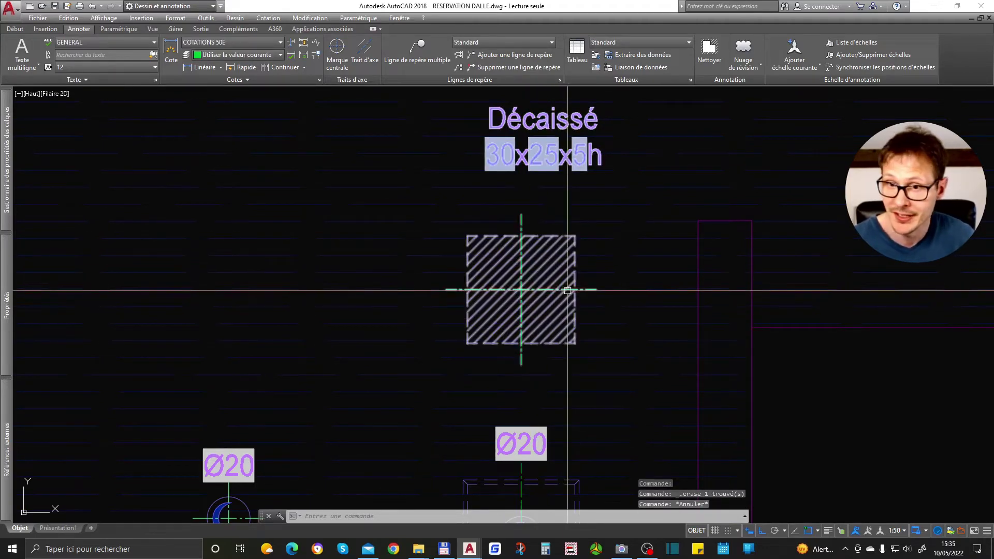
click(543, 141)
scroll(543, 141, down, 3)
text(co)
key(Return)
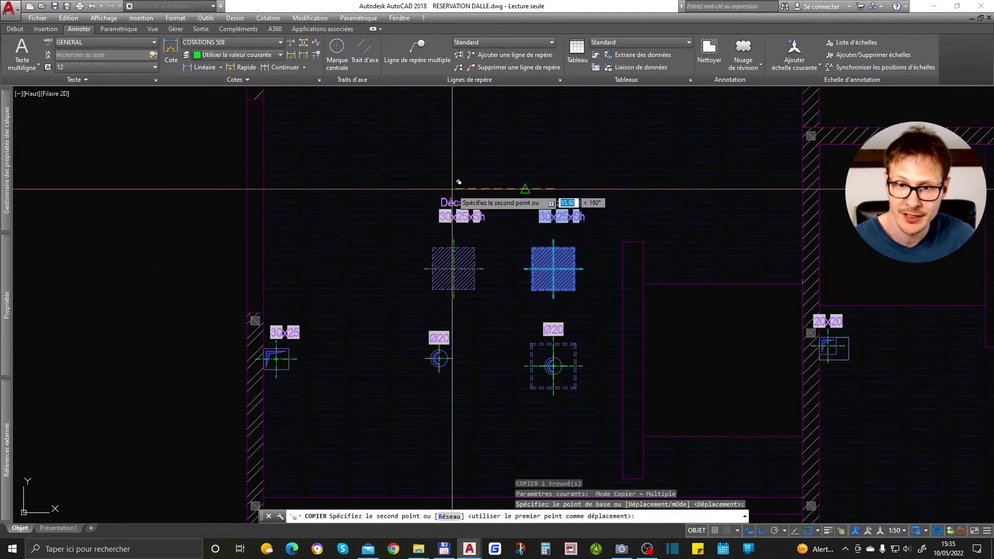
click(458, 200)
click(451, 207)
key(Escape)
- Move the copied recess to sit beside the first one
click(539, 269)
text(d)
key(Return)
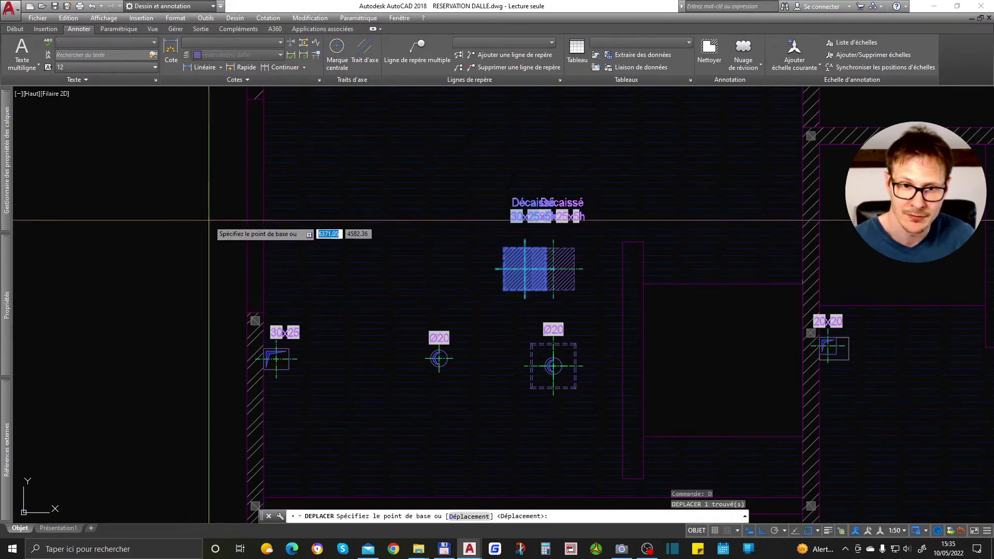
click(162, 218)
click(259, 227)
- Select both Décaissé recesses and show their properties
click(455, 269)
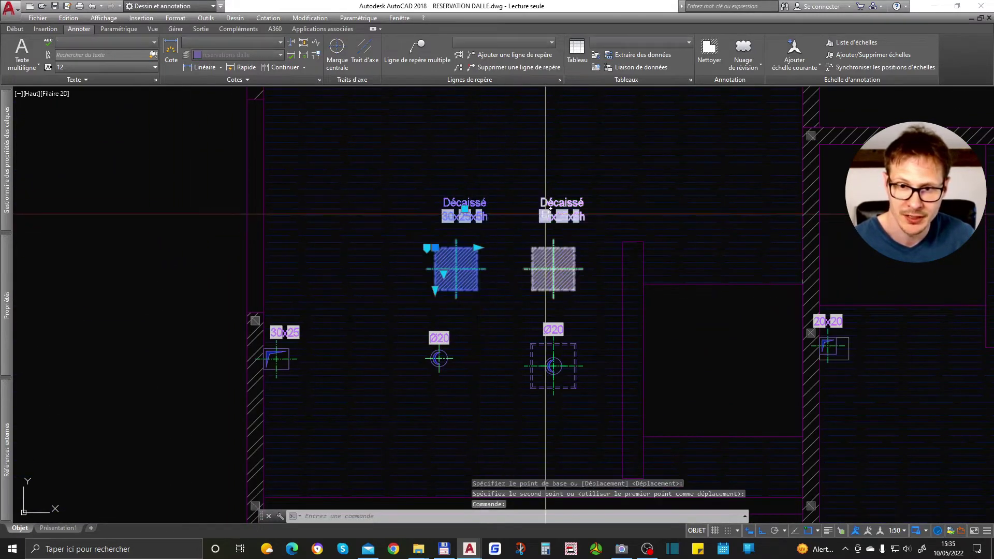
click(553, 269)
scroll(512, 223, up, 2)
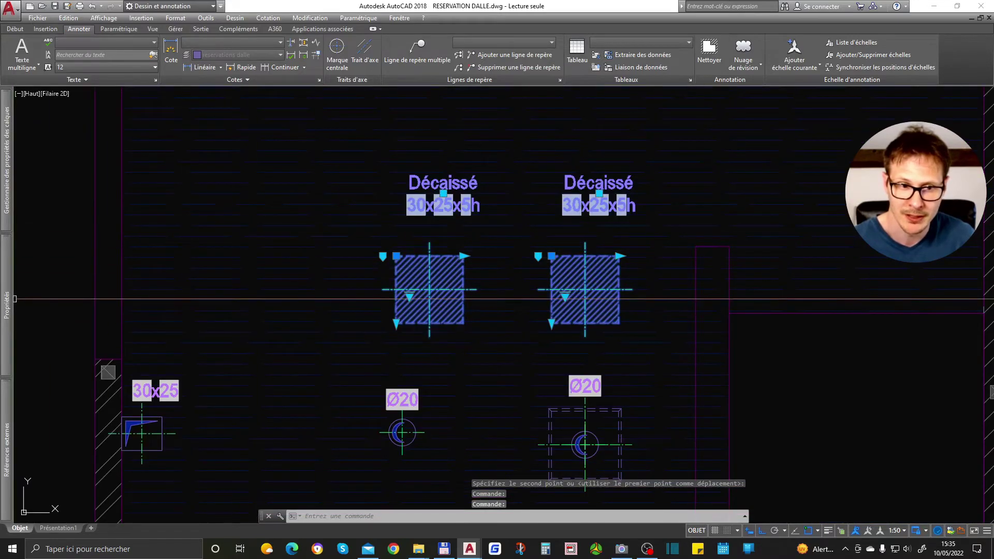
click(10, 306)
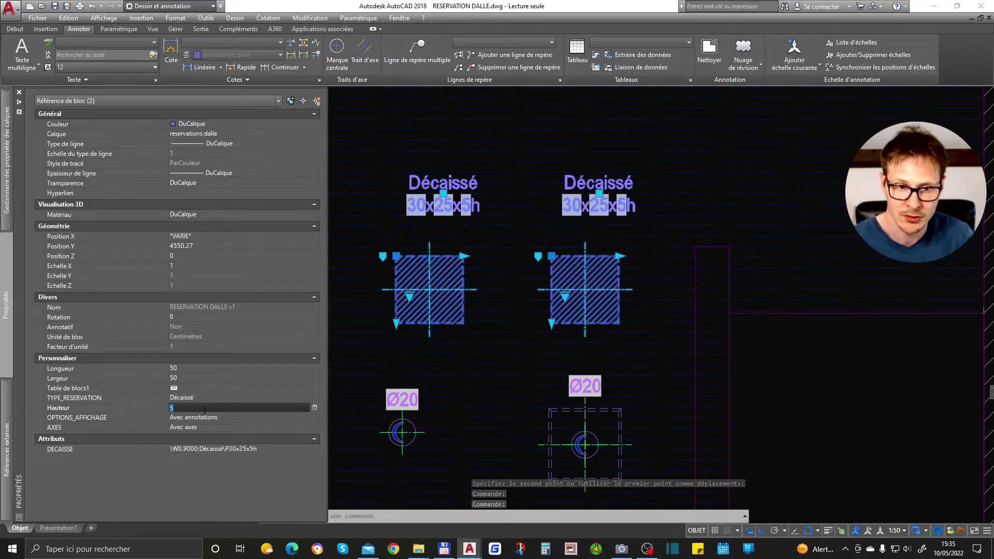
text(6)
- Set both recesses' depth to 6 and regenerate the drawing with RG
key(Return)
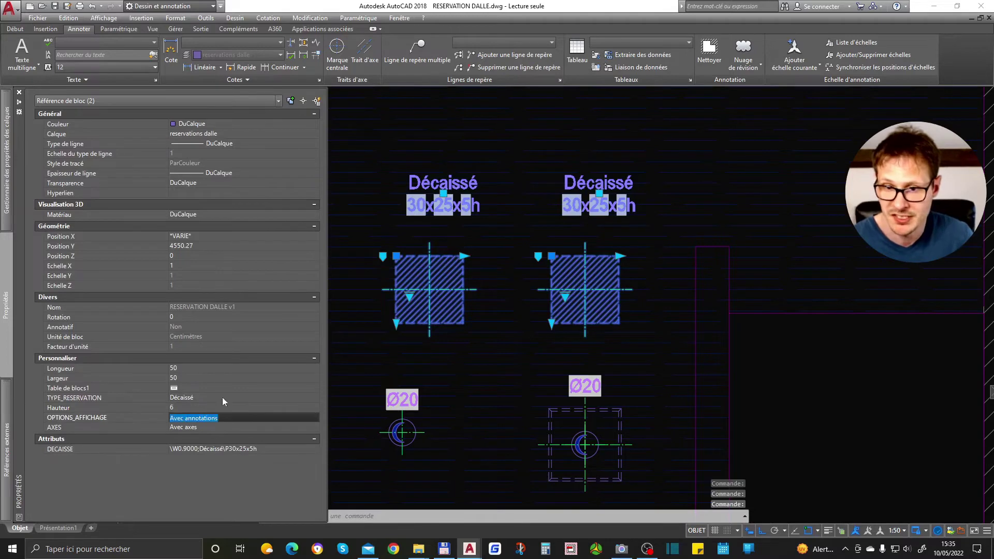
key(Escape)
text(rg)
key(Return)
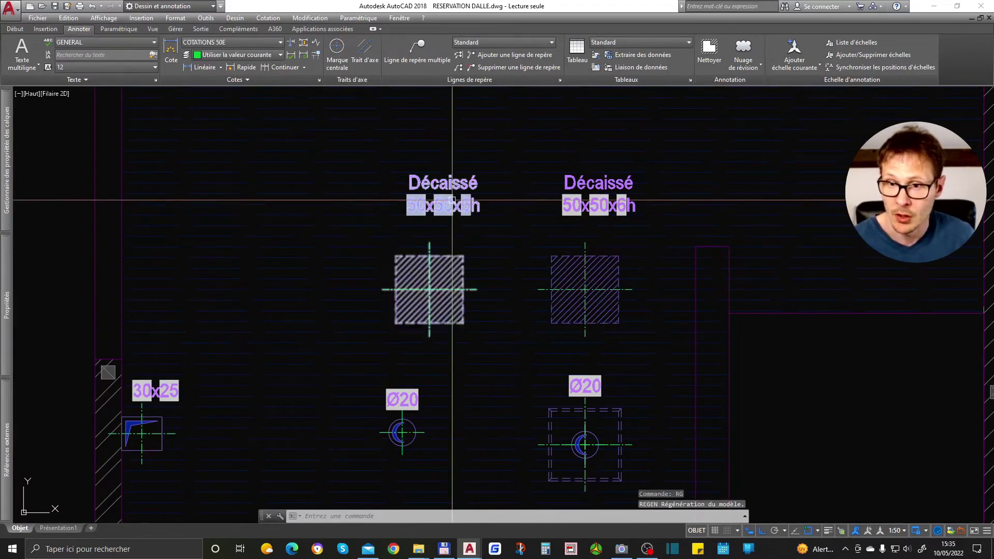
- Set both recesses' length to 60 in Properties, then regenerate
click(466, 204)
click(574, 205)
click(6, 300)
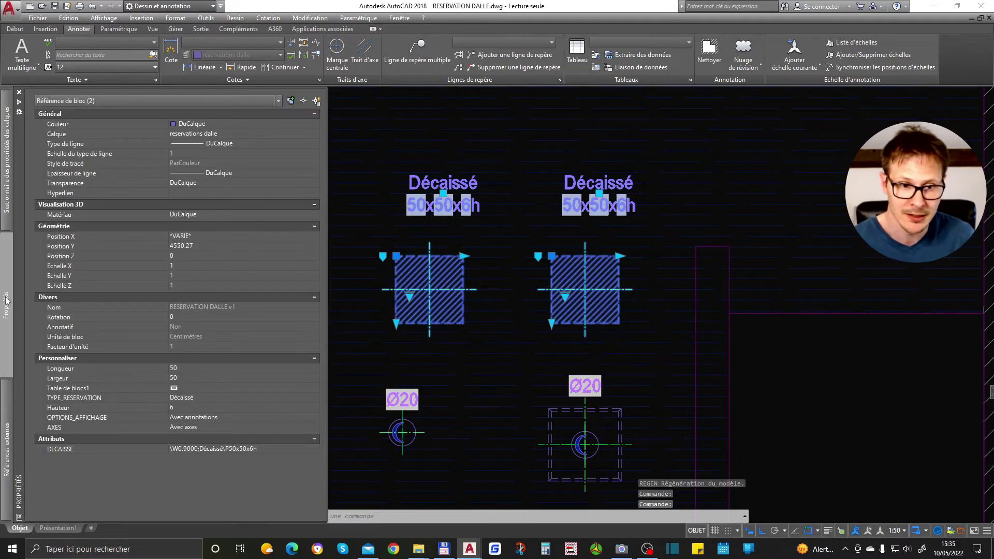
click(190, 368)
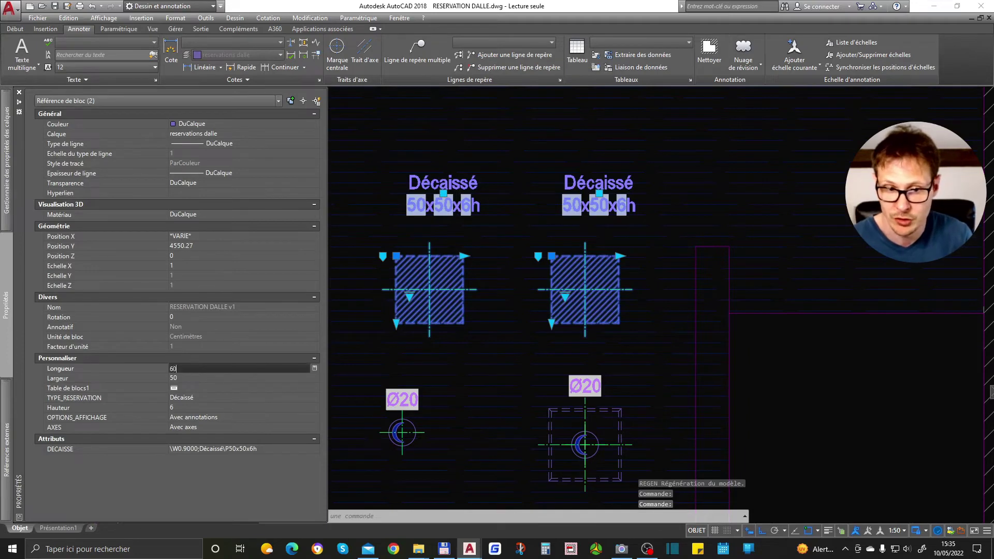
key(Return)
key(Escape)
text(rg)
key(Return)
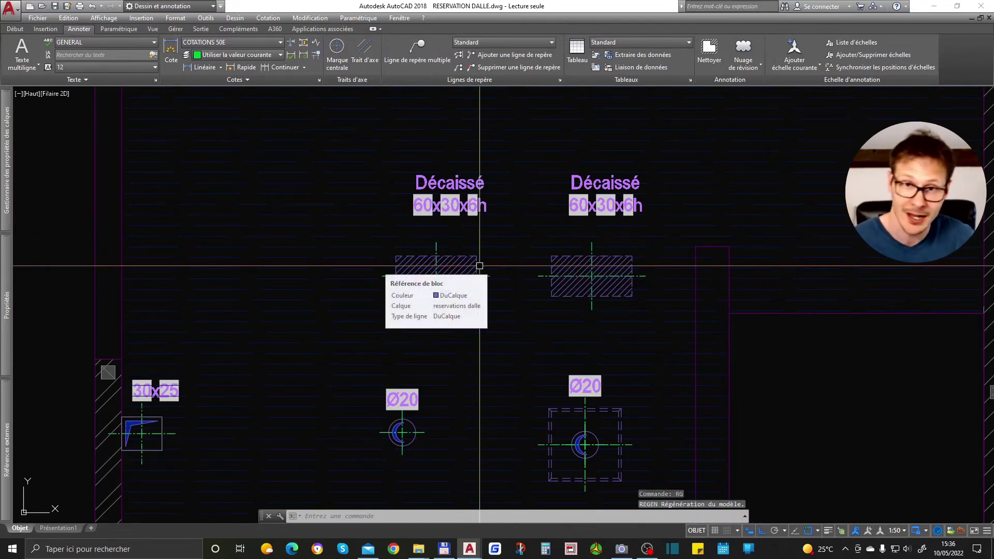
- Update label fields on both Décaissé recesses and the window-selected reservations with METTREAJOURCHAMP
text(me)
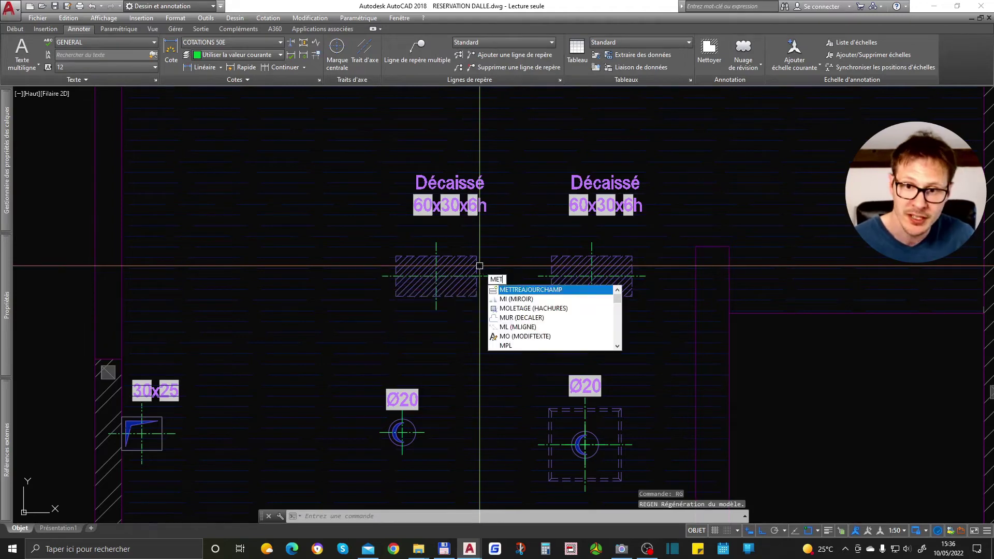
text(t)
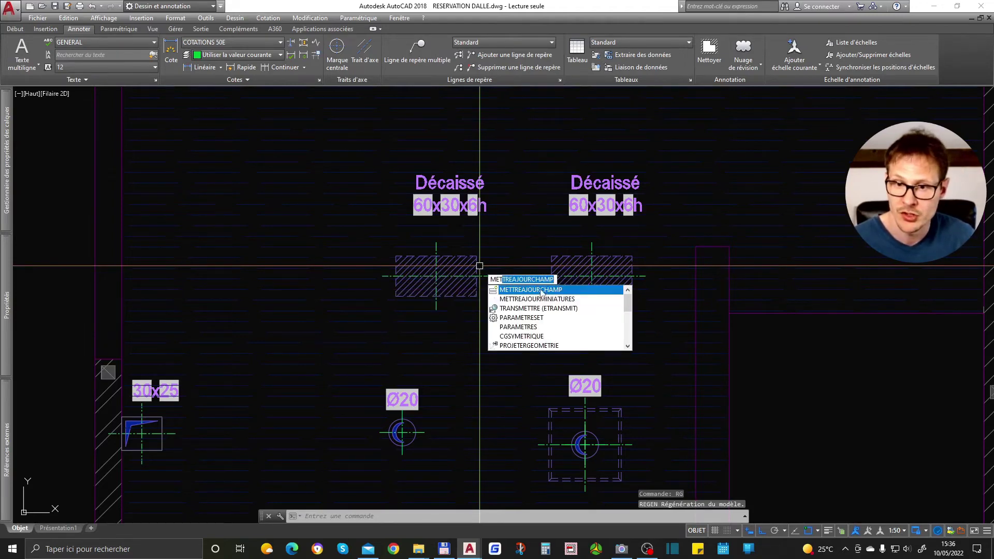
click(542, 292)
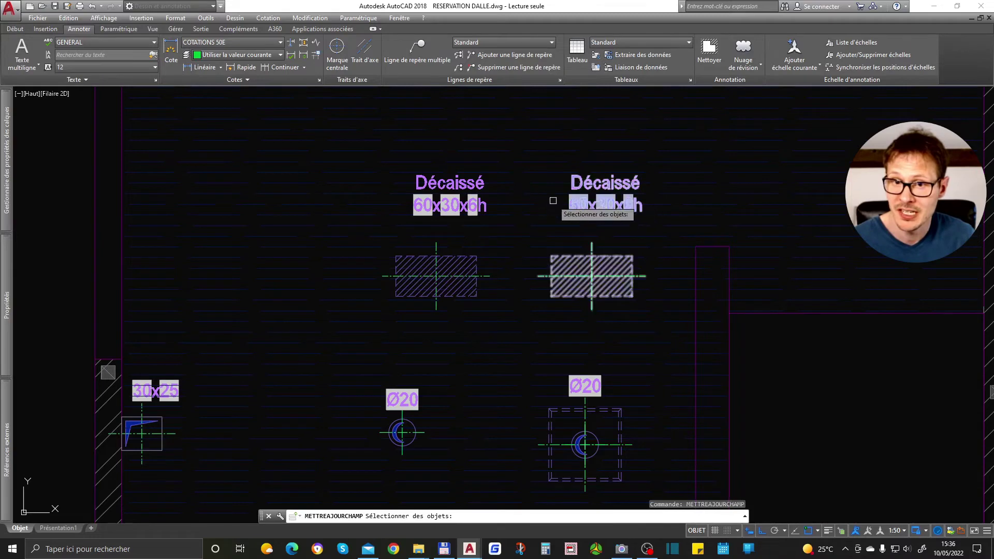
click(471, 210)
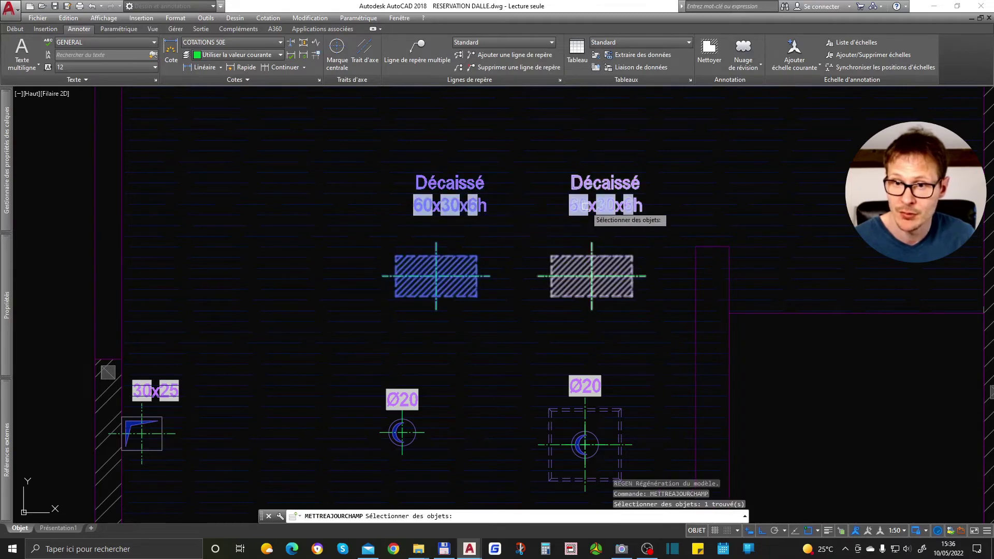
click(601, 212)
scroll(584, 212, down, 5)
click(398, 180)
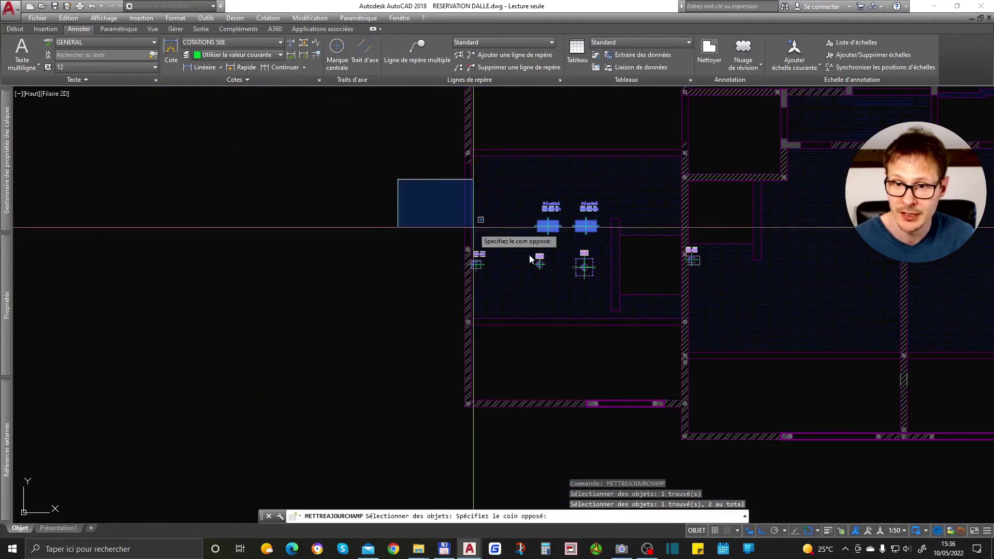
click(667, 329)
key(Return)
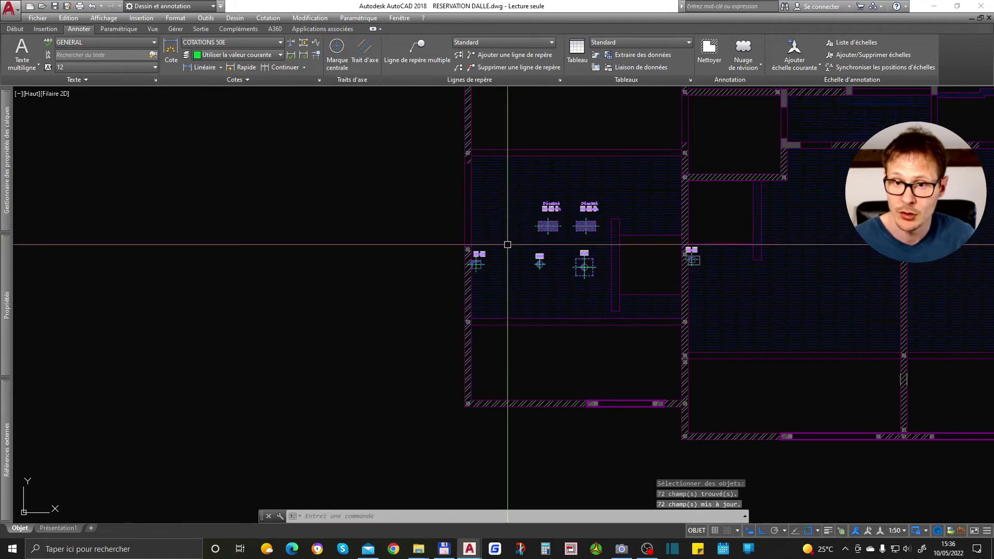
scroll(508, 244, down, 5)
scroll(515, 170, down, 5)
scroll(518, 254, up, 5)
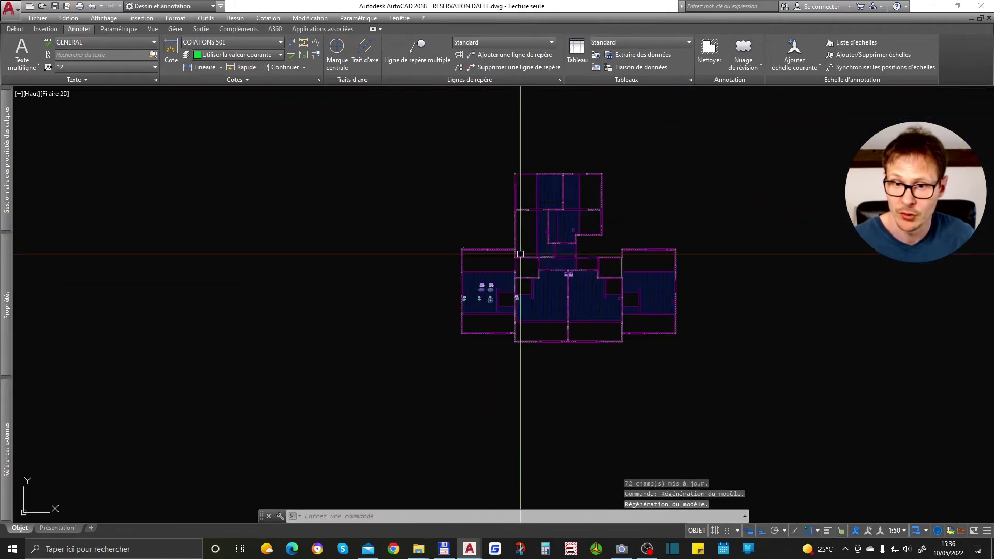
- Zoom and pan to bring the six reservation blocks into view
scroll(517, 259, up, 5)
middle_drag(427, 372, 485, 311)
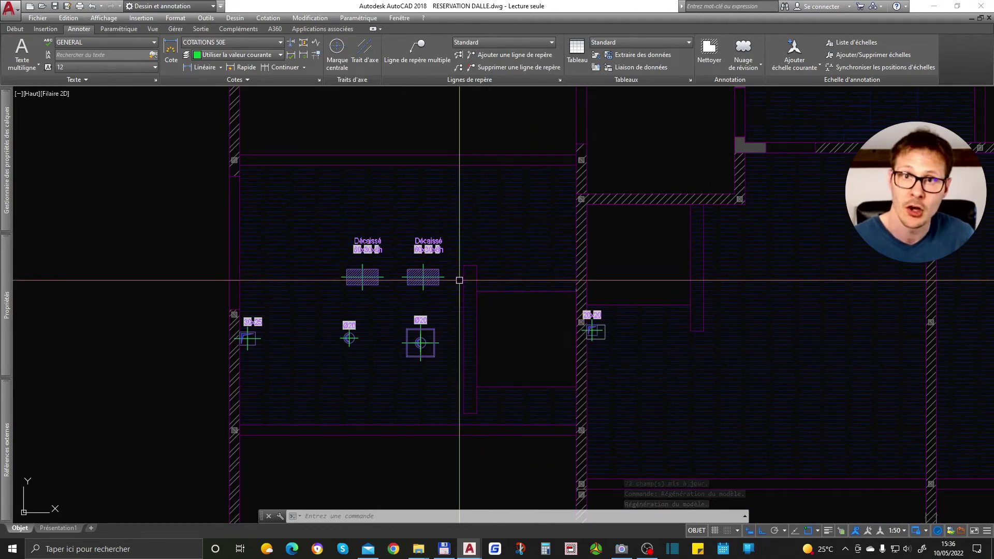
scroll(459, 280, down, 10)
scroll(462, 333, down, 4)
scroll(452, 323, up, 10)
scroll(408, 297, up, 4)
- Update fields on all six blocks so the Décaissé labels read 60x30x6h
text(M)
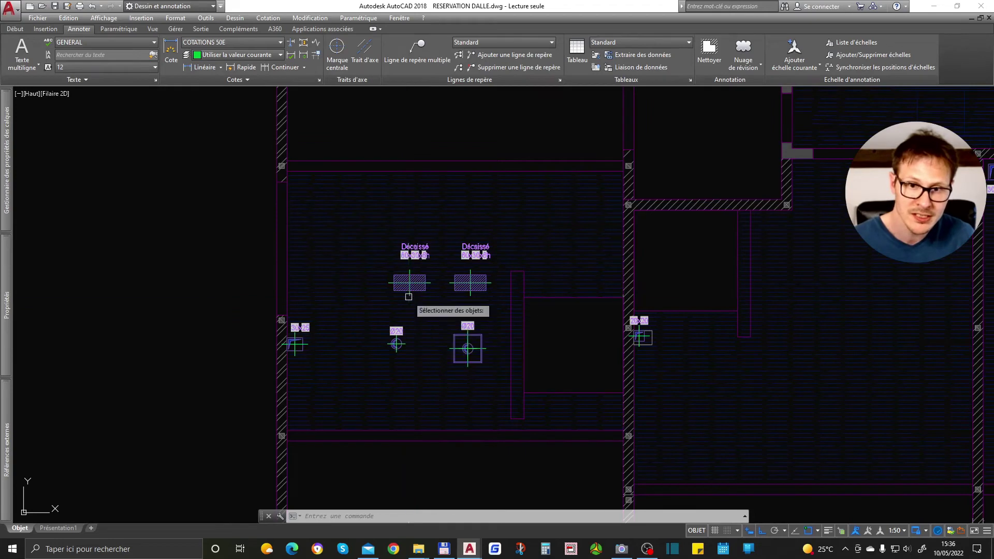
text(M)
key(Return)
click(240, 209)
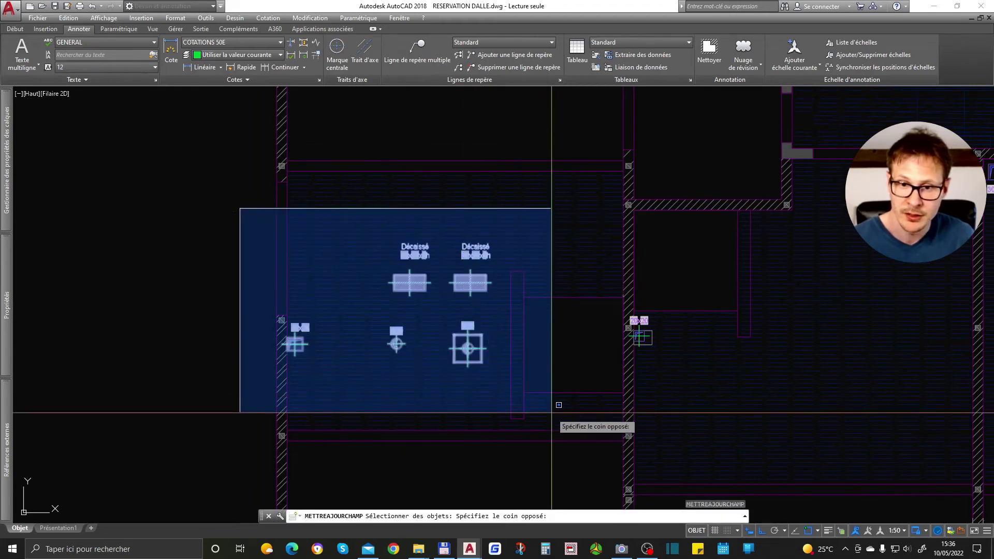
click(552, 413)
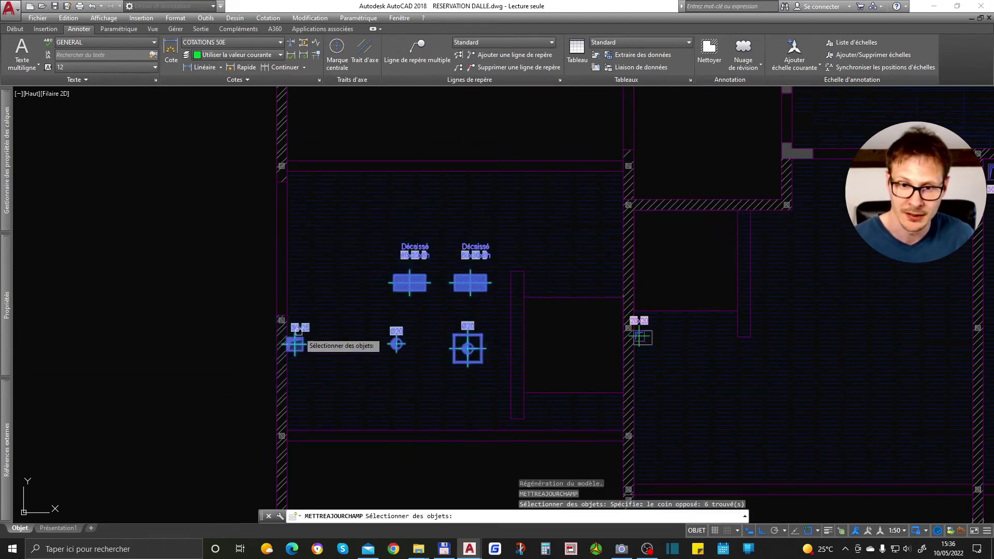
key(Return)
scroll(383, 315, up, 2)
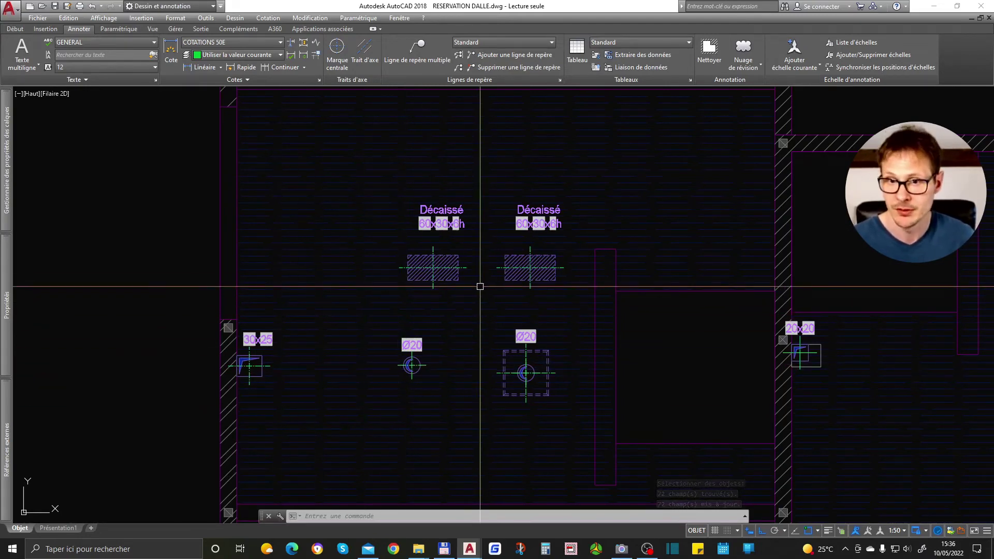
scroll(446, 212, up, 2)
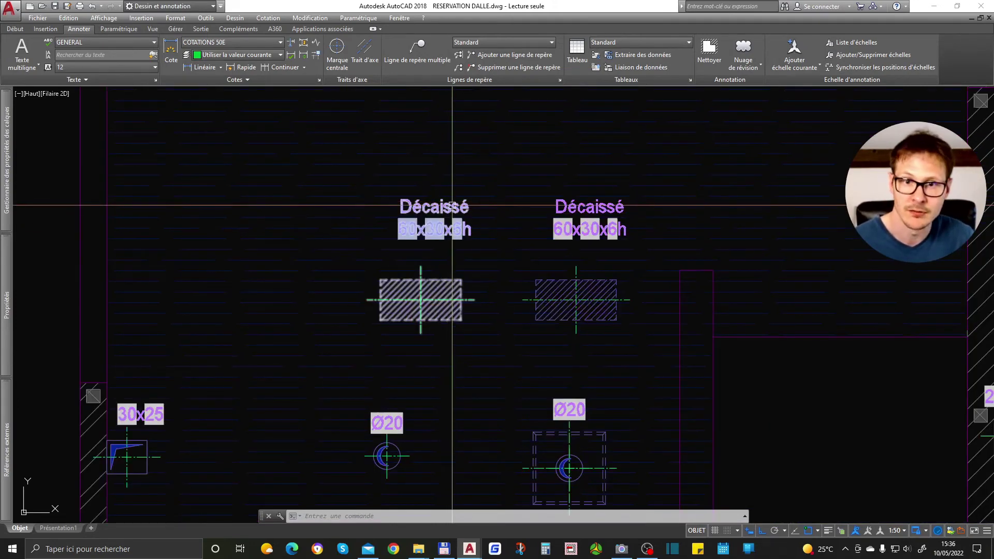
click(453, 209)
right_click(453, 209)
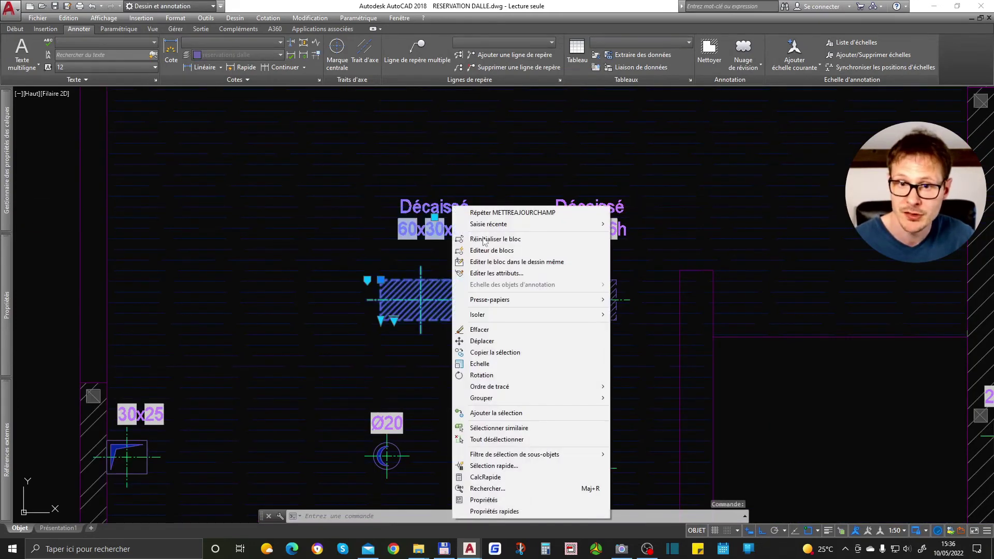
click(517, 250)
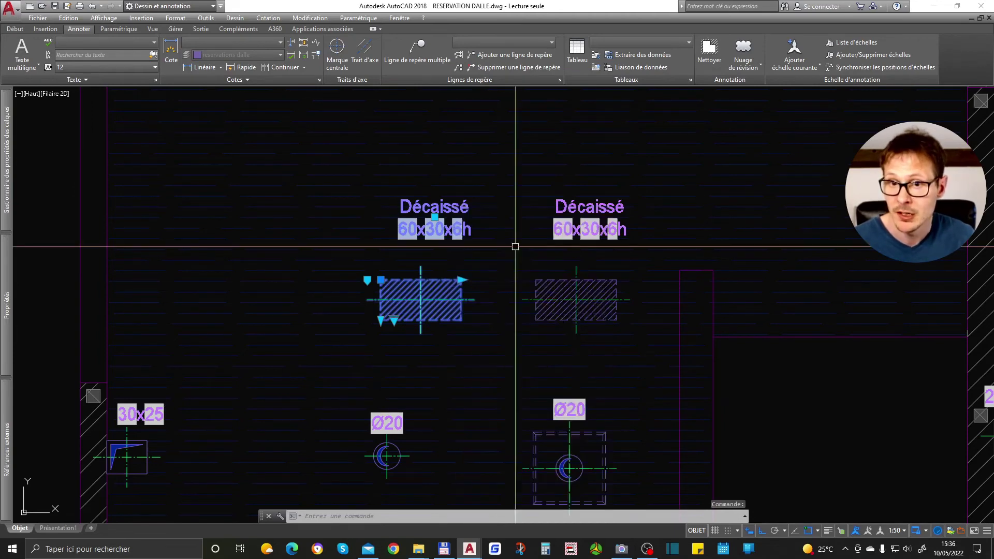
mouse_move(439, 312)
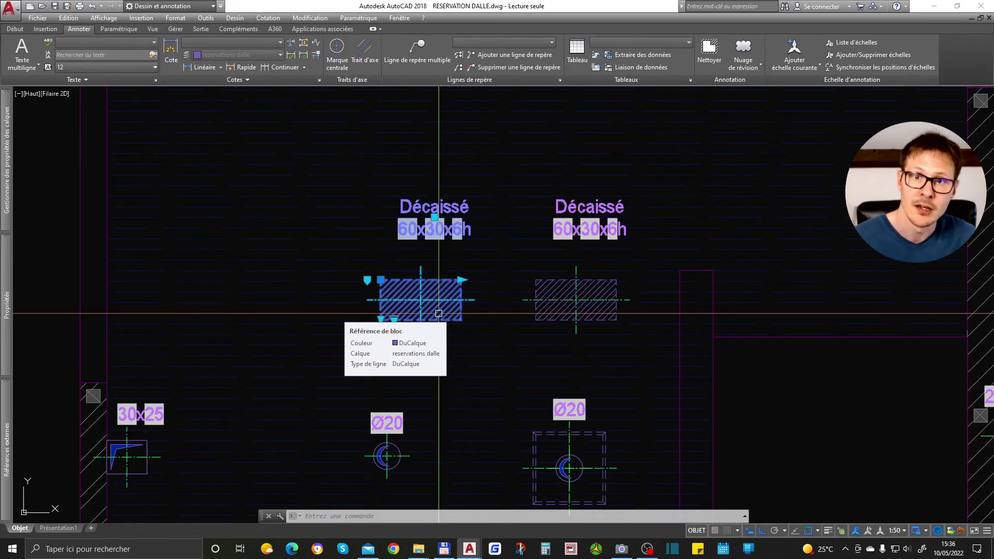
key(Escape)
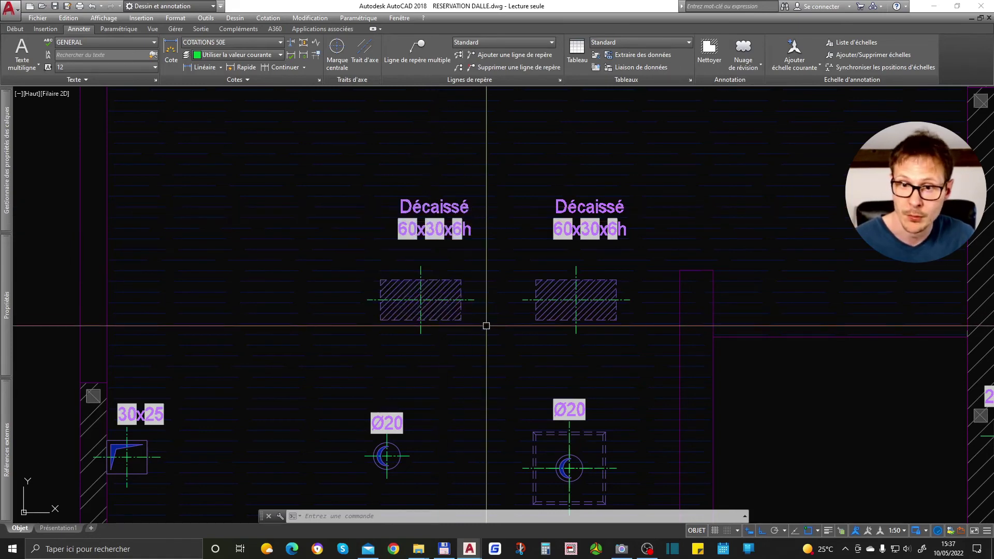
scroll(489, 322, down, 2)
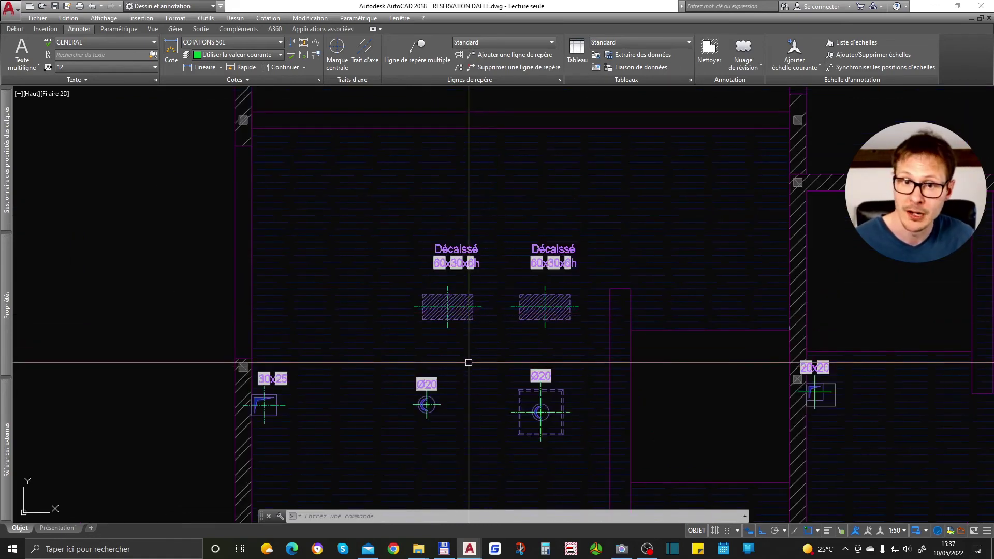